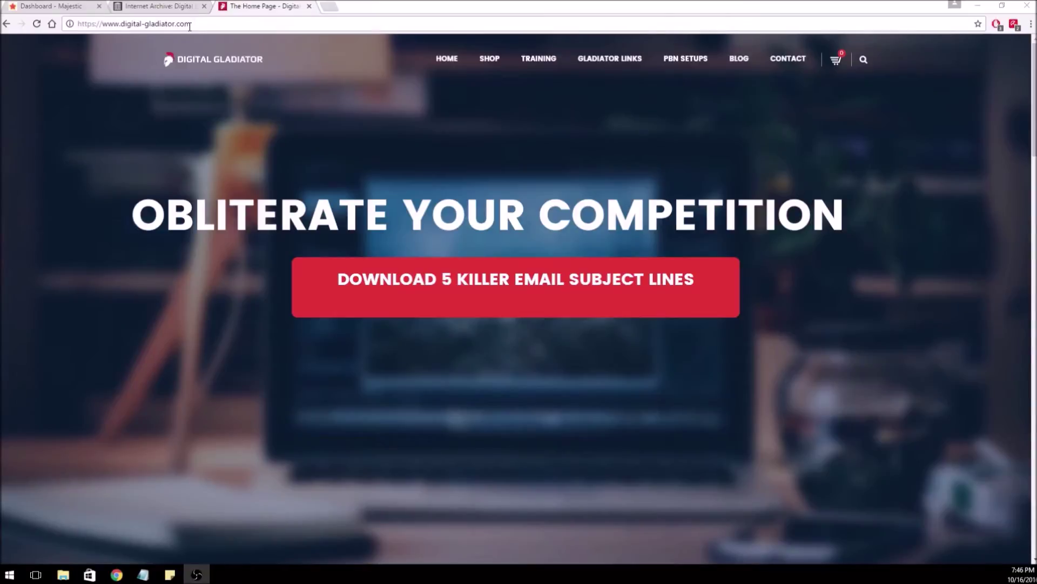
Step: Look up the domain digital-gladiator.com in Majestic's Site Explorer
left_click(76, 4)
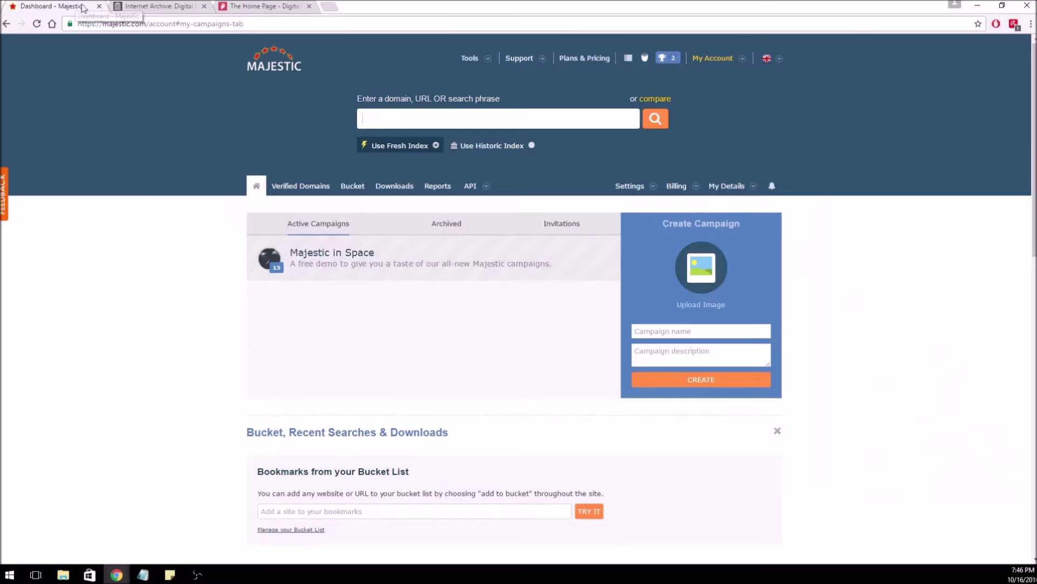
left_click(397, 121)
type("digital-glada")
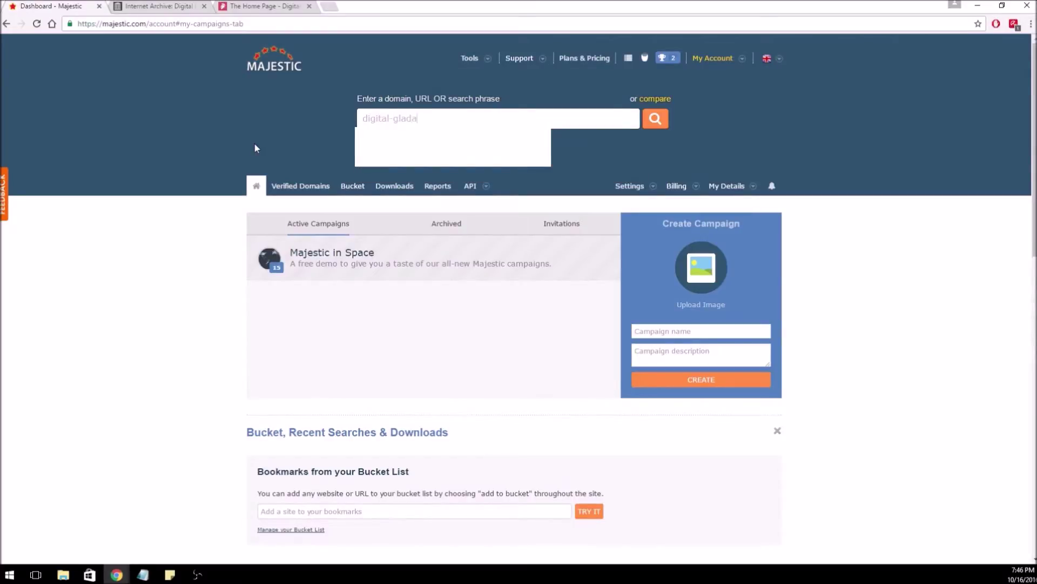
key("BackSpace")
type("iator.com")
key("Return")
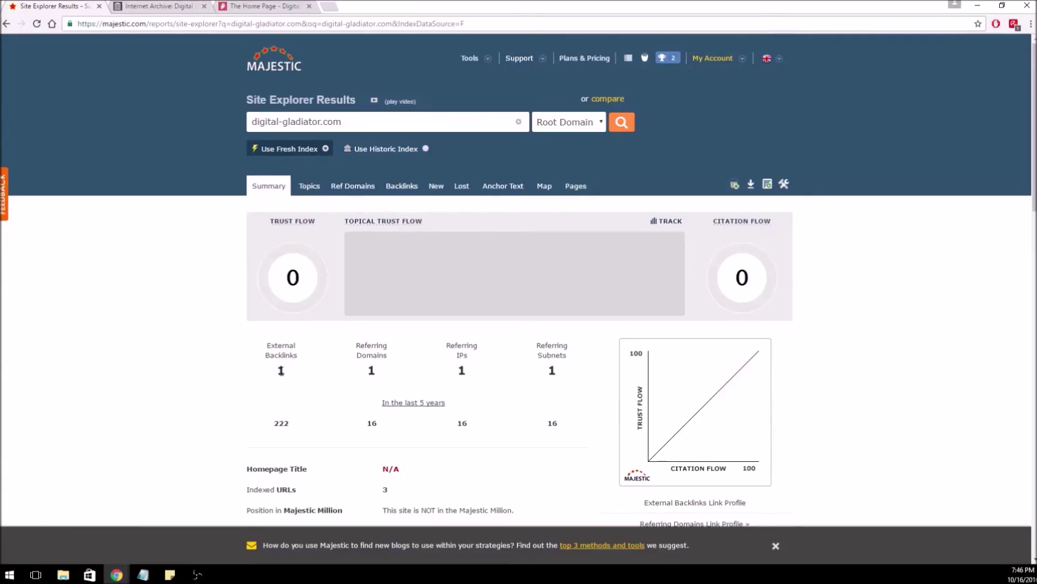
Step: Examine the domain's flow metrics, backlink breakdown, anchor text shares and backlink list in the Site Explorer summary
mouse_move(427, 150)
scroll(123, 252, "down", 12)
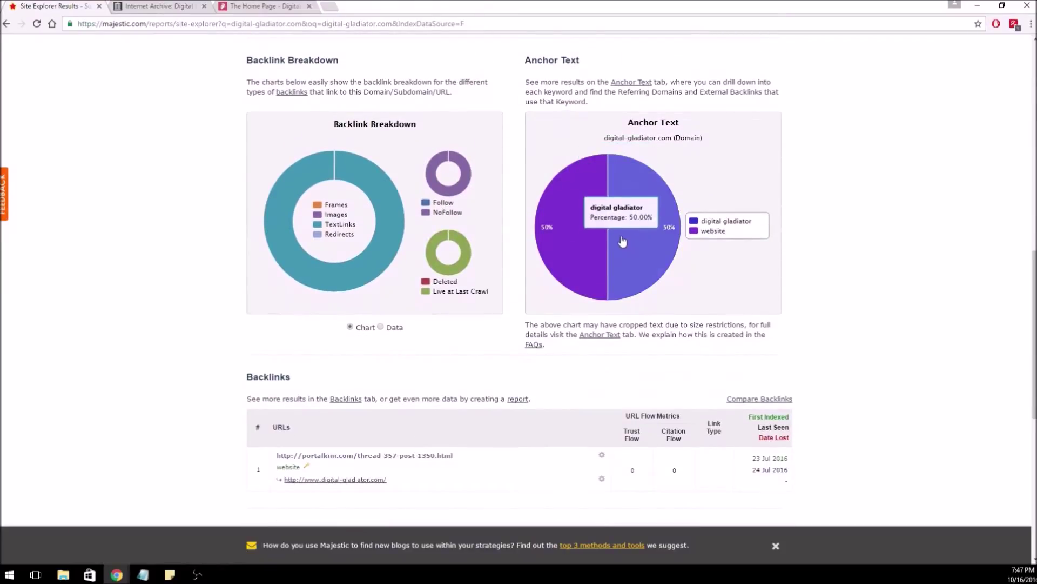
mouse_move(651, 237)
mouse_move(577, 239)
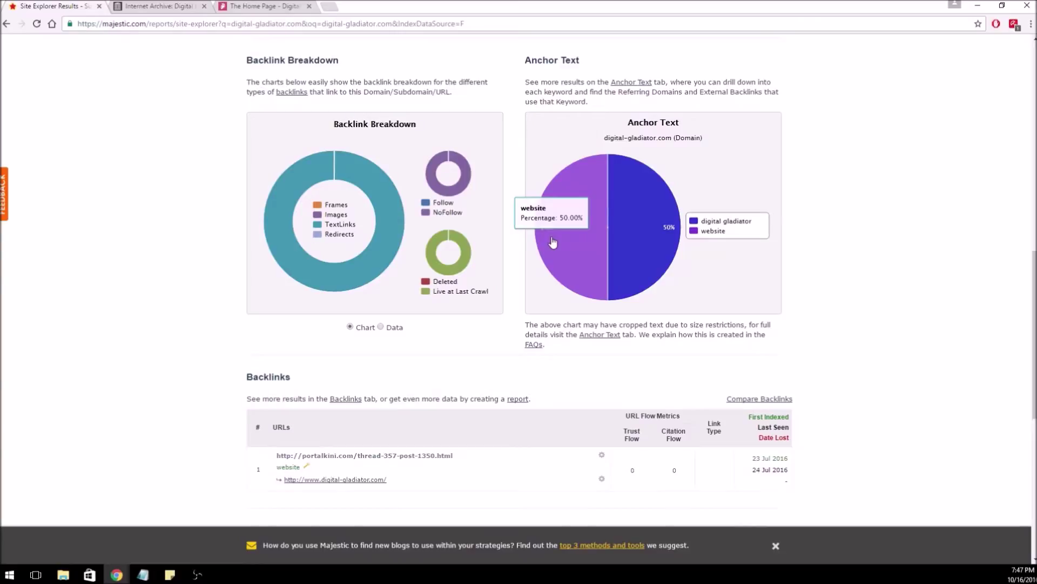
mouse_move(661, 261)
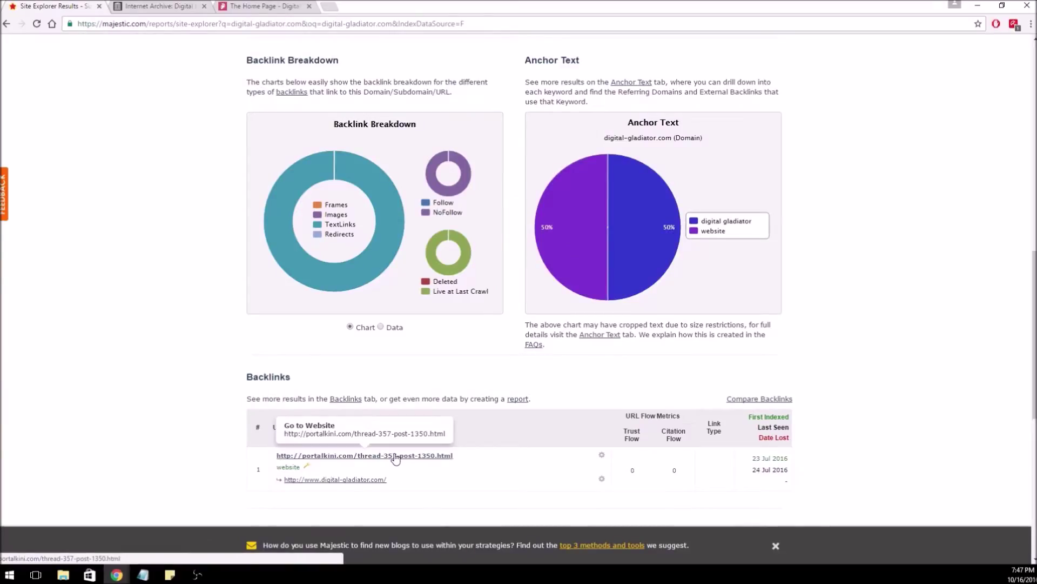
scroll(395, 459, "down", 3)
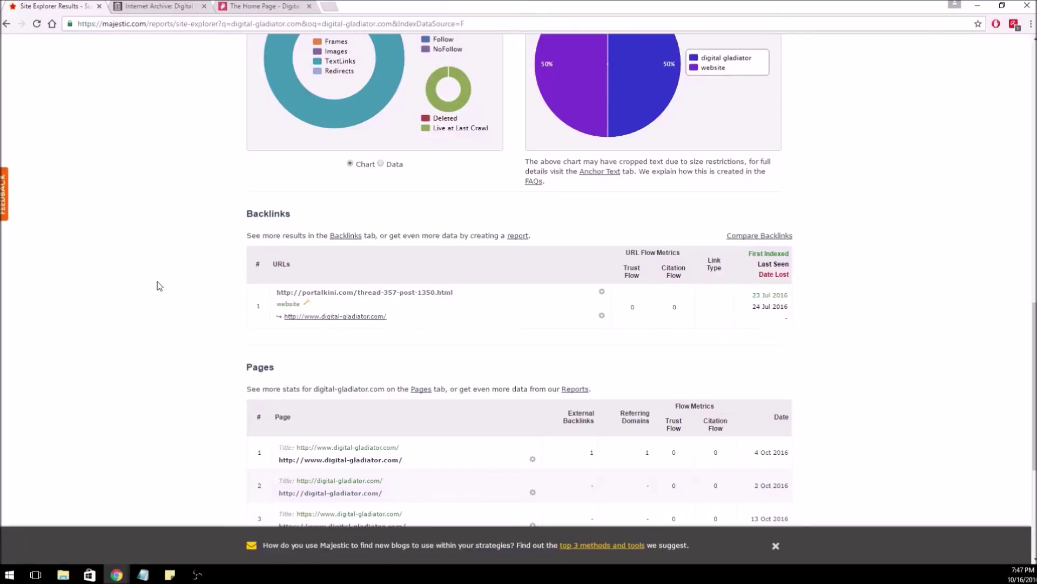
scroll(154, 288, "up", 14)
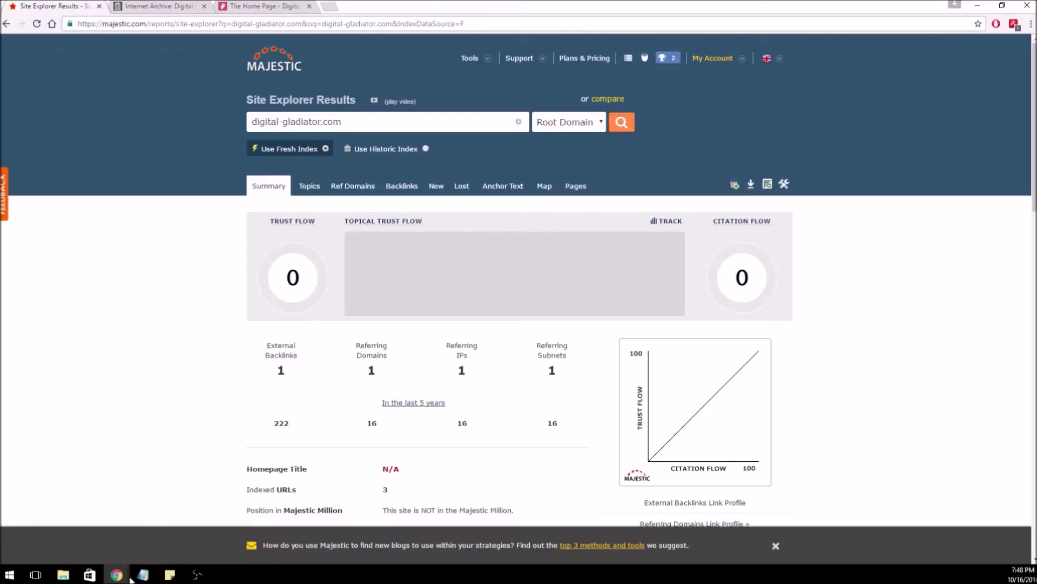
Step: Switch to the incognito Google window and search for site:digital-gladiator.com
mouse_move(117, 575)
left_click(180, 539)
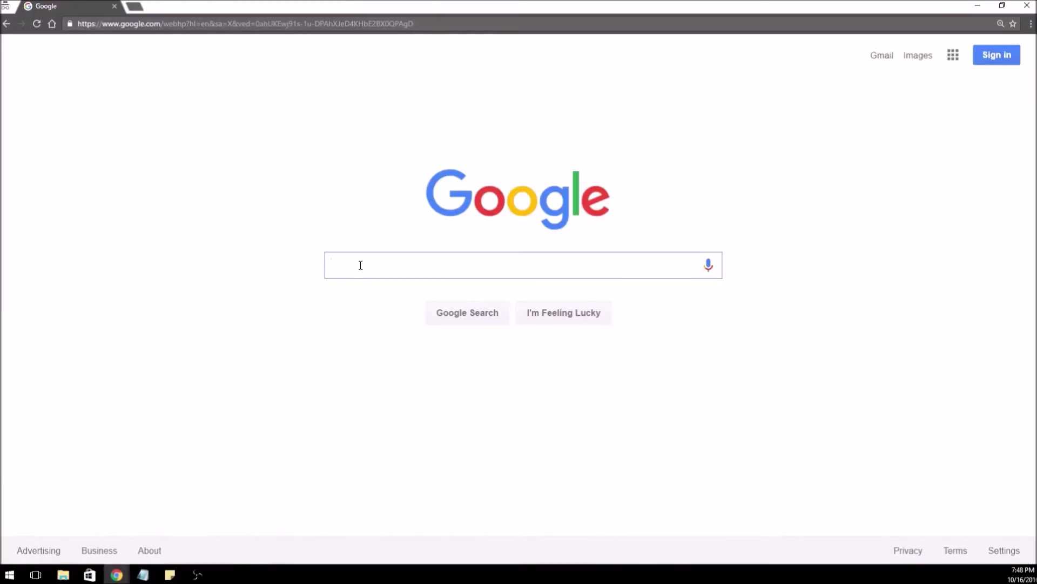
type("site")
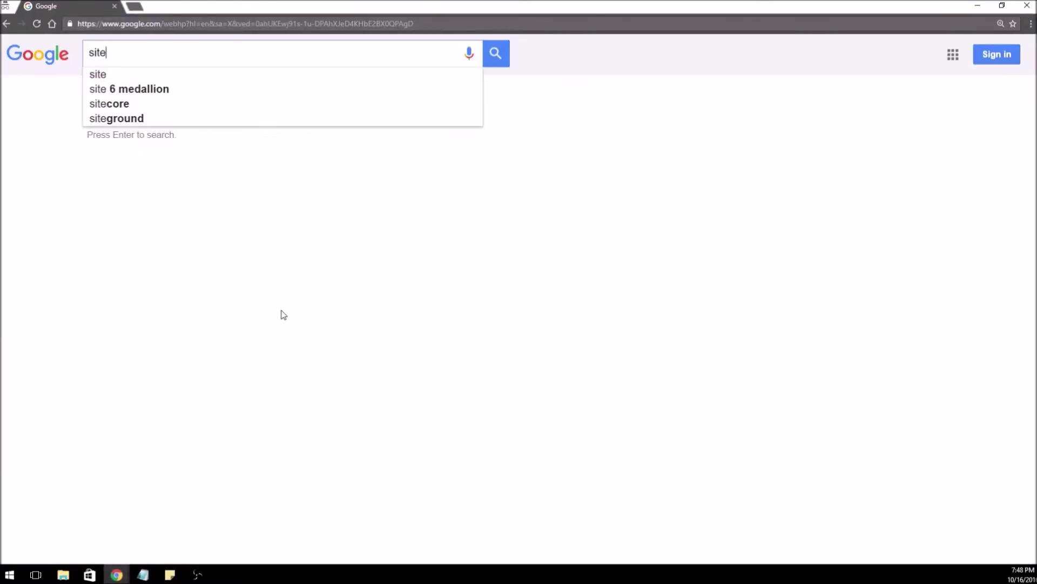
type(":")
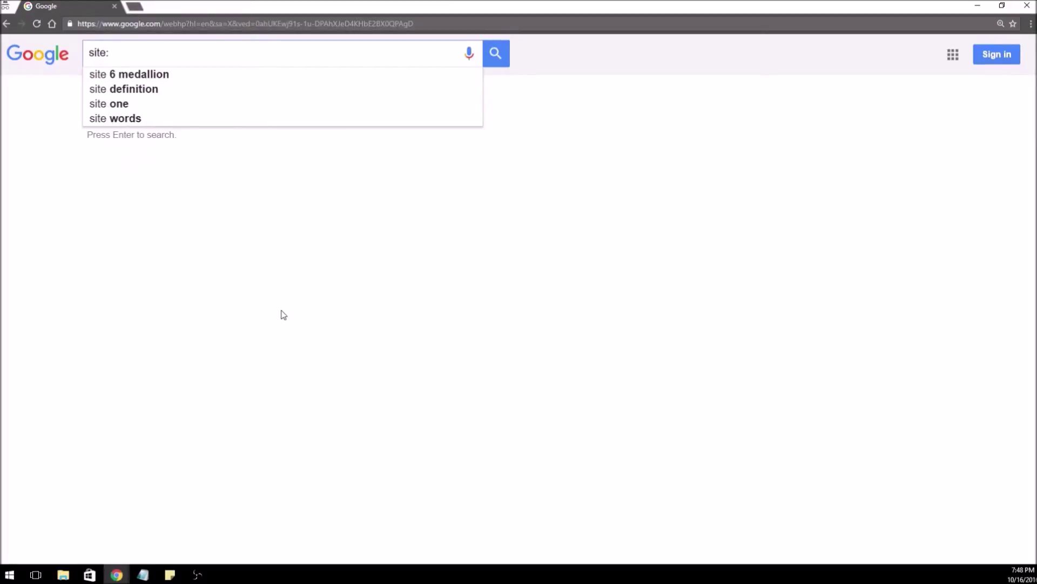
type("digi")
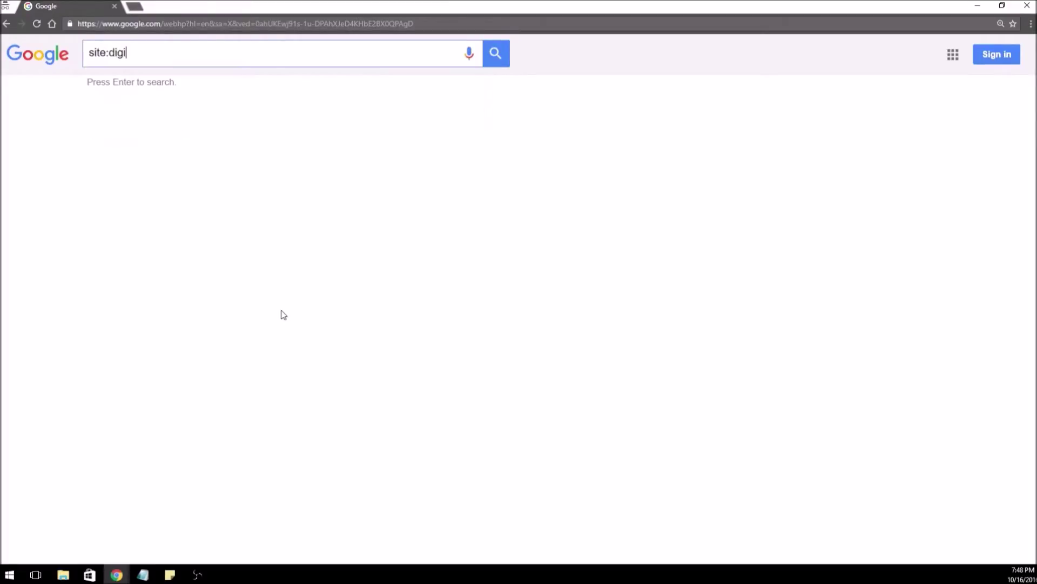
type("tal-gladiator.com")
key("Return")
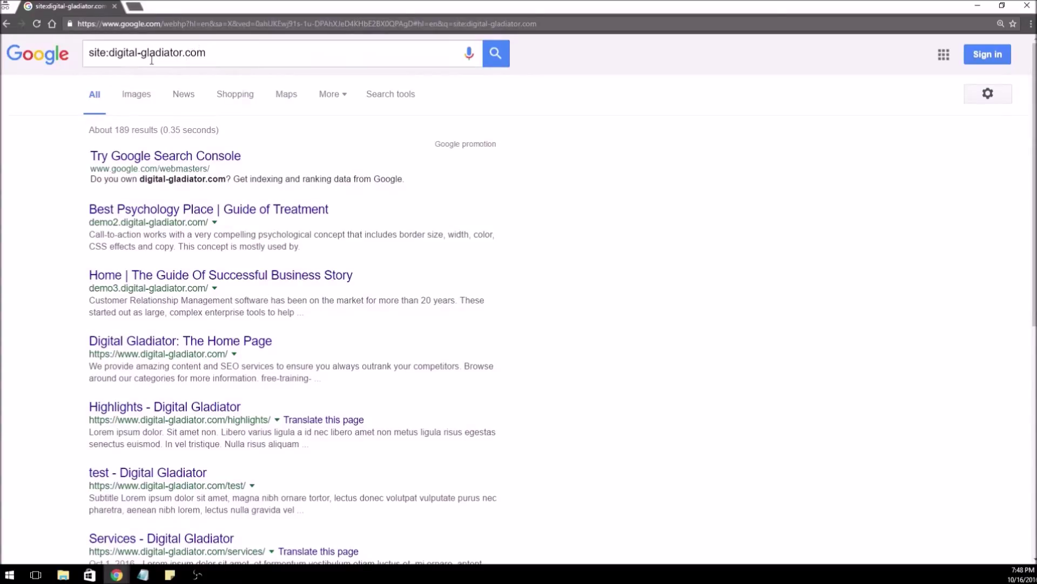
Step: Remove the site: operator from the query and search for digital-gladiator.com alone
left_click(111, 53)
key("BackSpace")
key("BackSpace")
key("BackSpace")
key("BackSpace")
key("BackSpace")
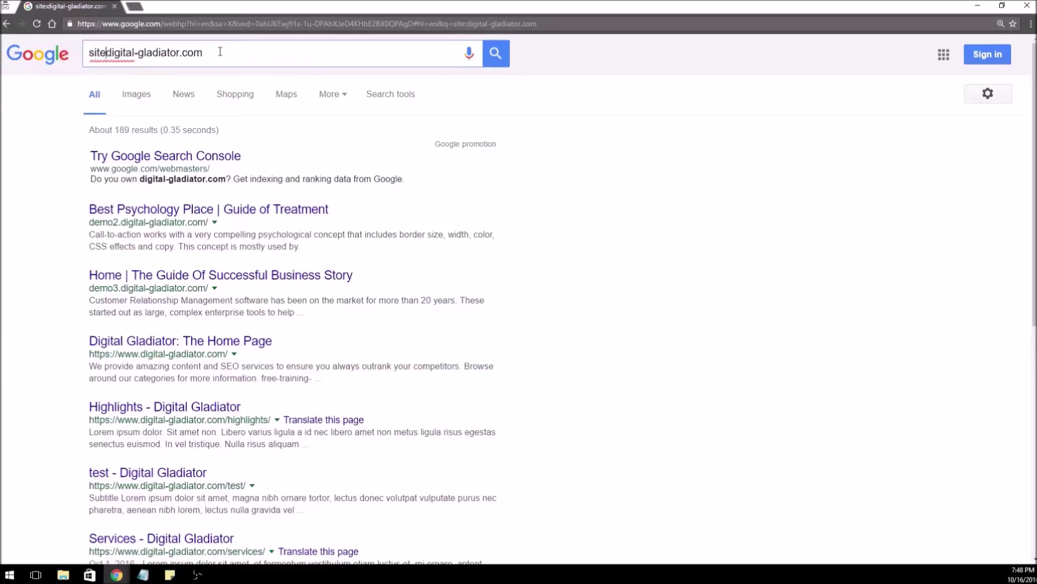
key("Return")
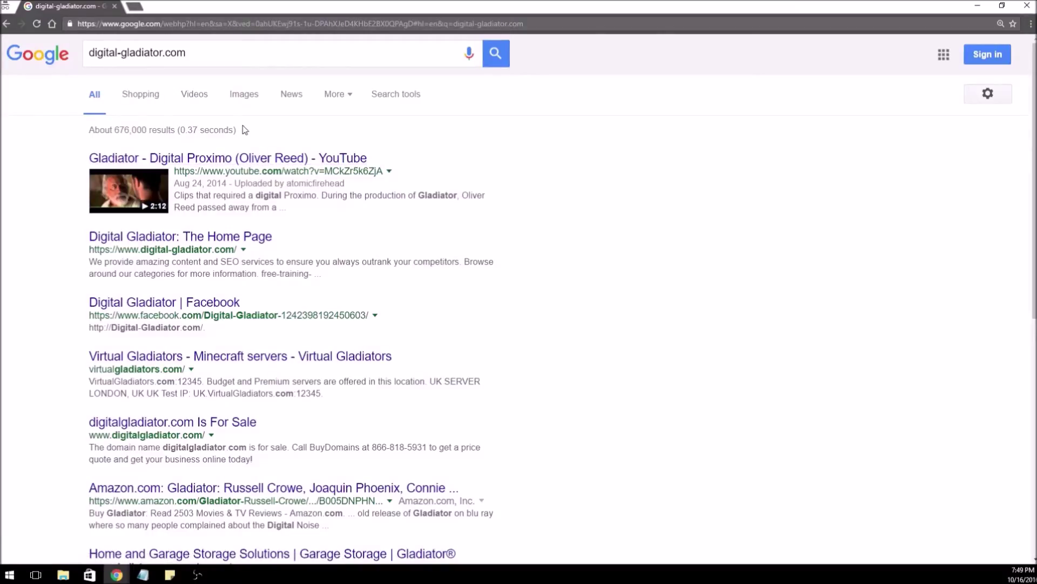
Step: Examine the "Gladiator - Digital Proximo" YouTube result's description and comments in a new tab with playback paused, and close that tab
right_click(255, 158)
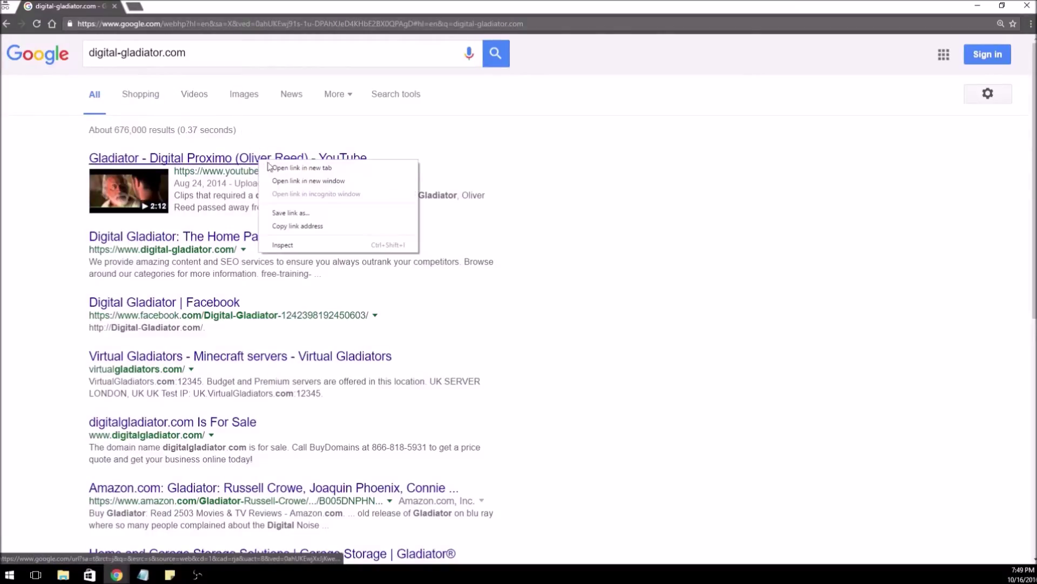
left_click(276, 165)
key("ctrl+Tab")
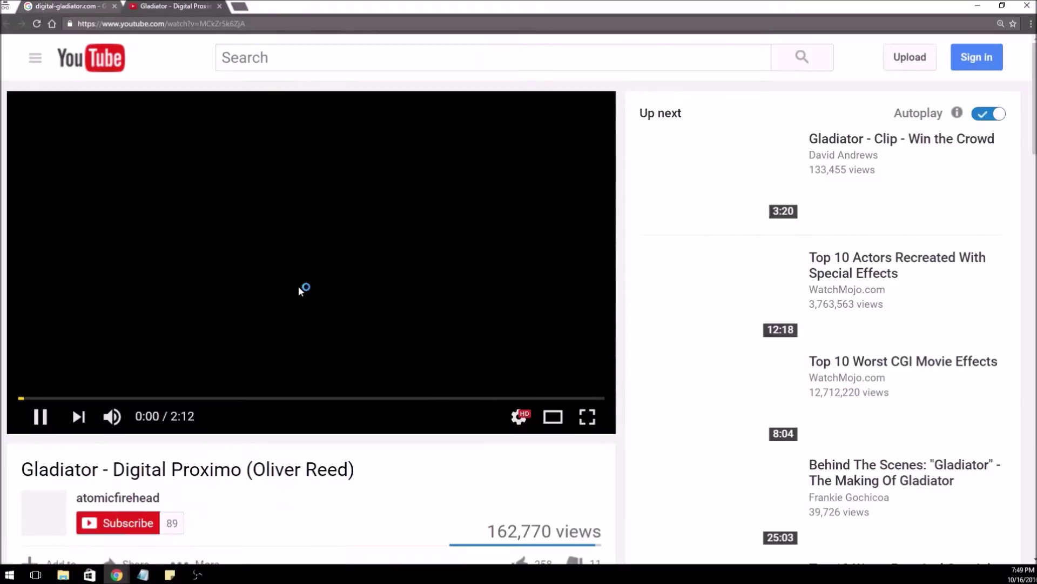
left_click(38, 417)
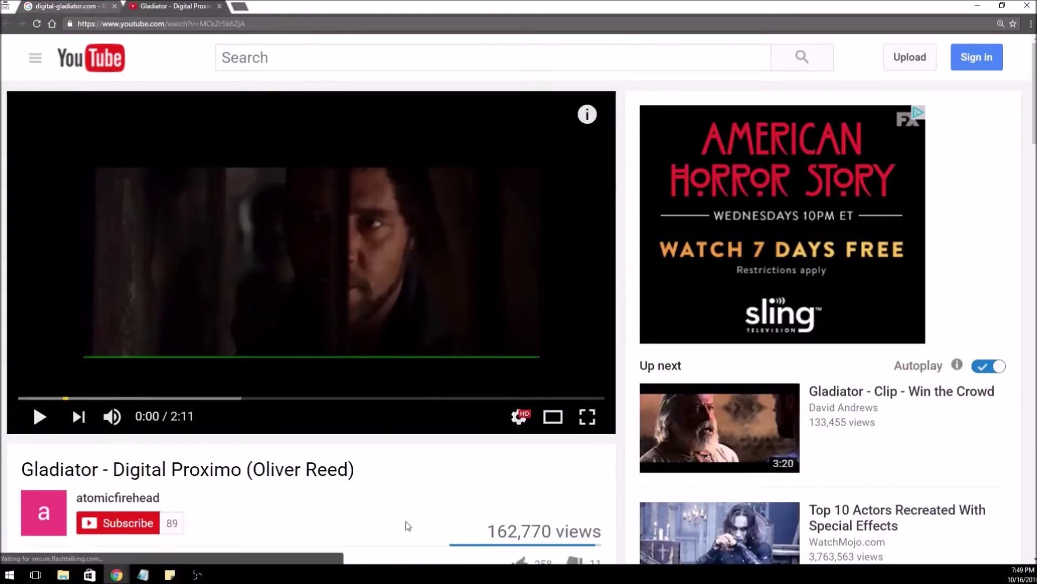
scroll(359, 294, "down", 3)
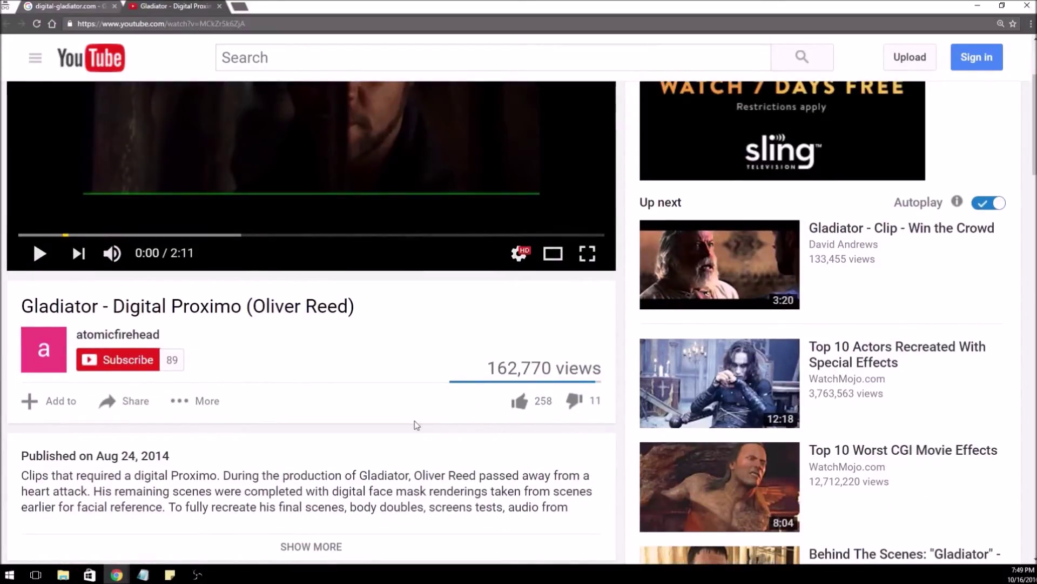
scroll(416, 423, "down", 3)
scroll(366, 308, "down", 7)
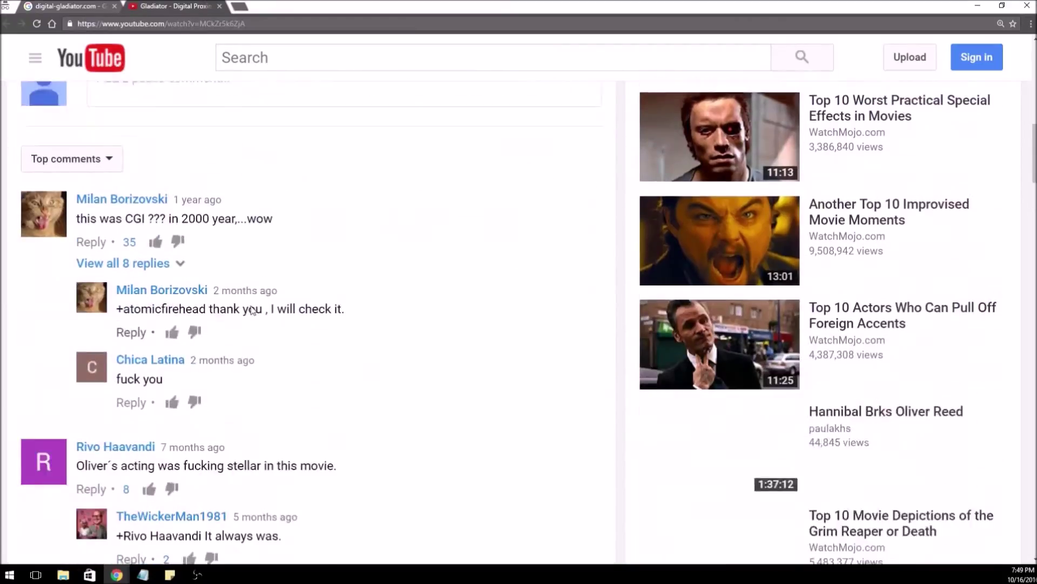
scroll(250, 308, "up", 10)
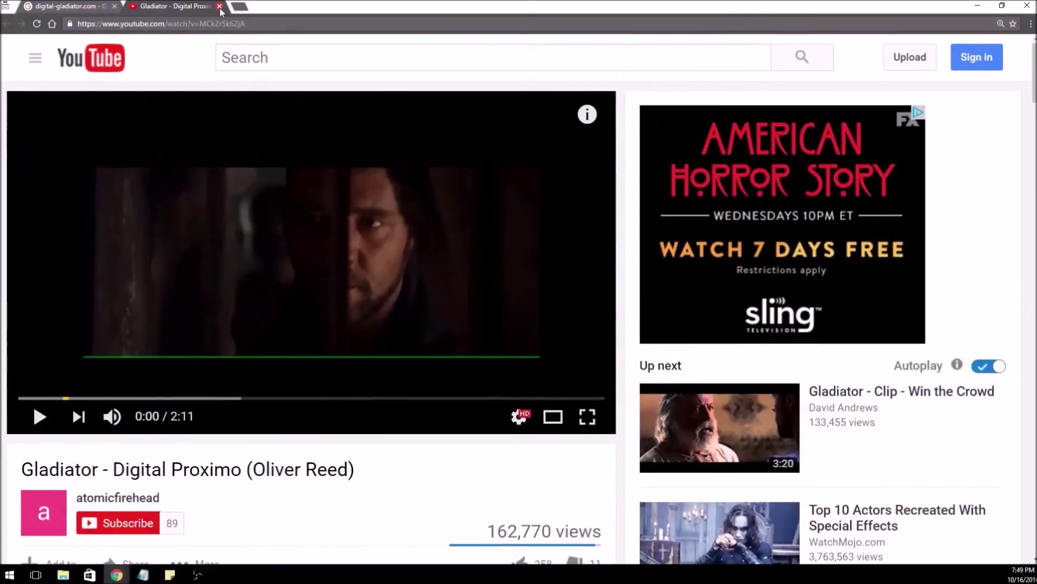
left_click(220, 6)
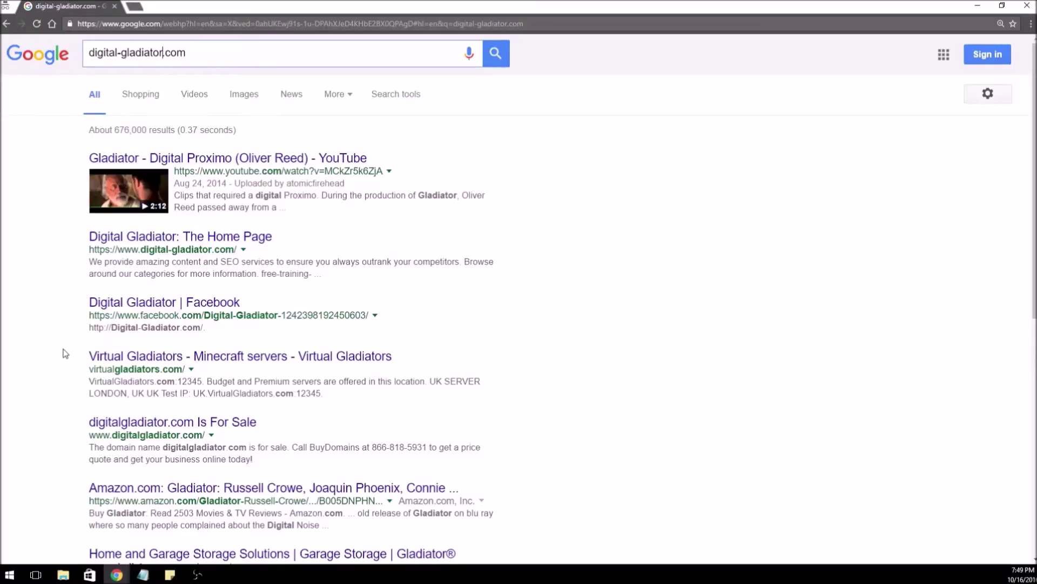
Step: Search for "digital-gladiator com" without the dot and examine where the site's home page ranks in the results
key("BackSpace")
key("Return")
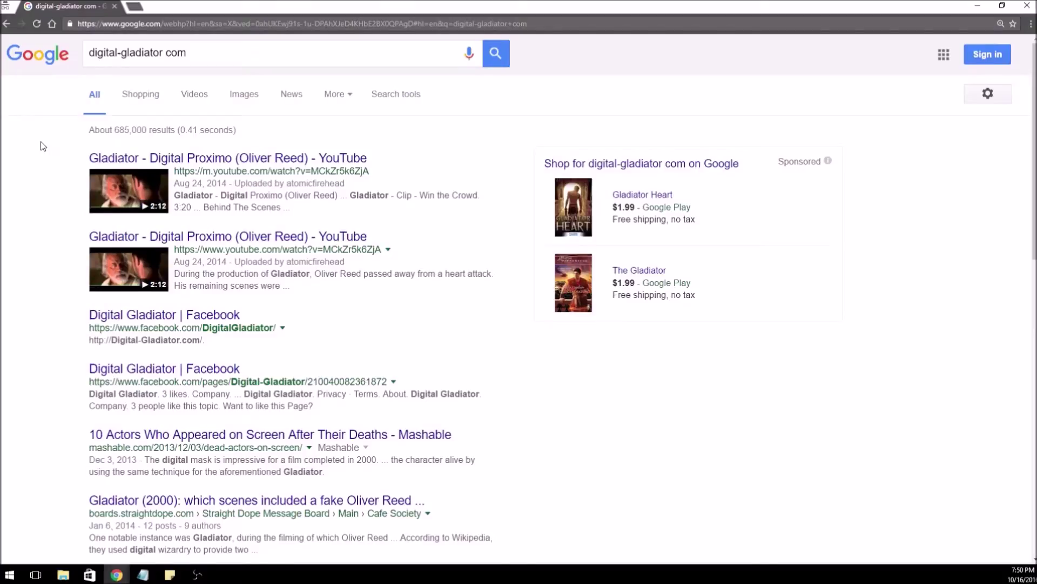
scroll(43, 146, "down", 1)
scroll(43, 145, "down", 2)
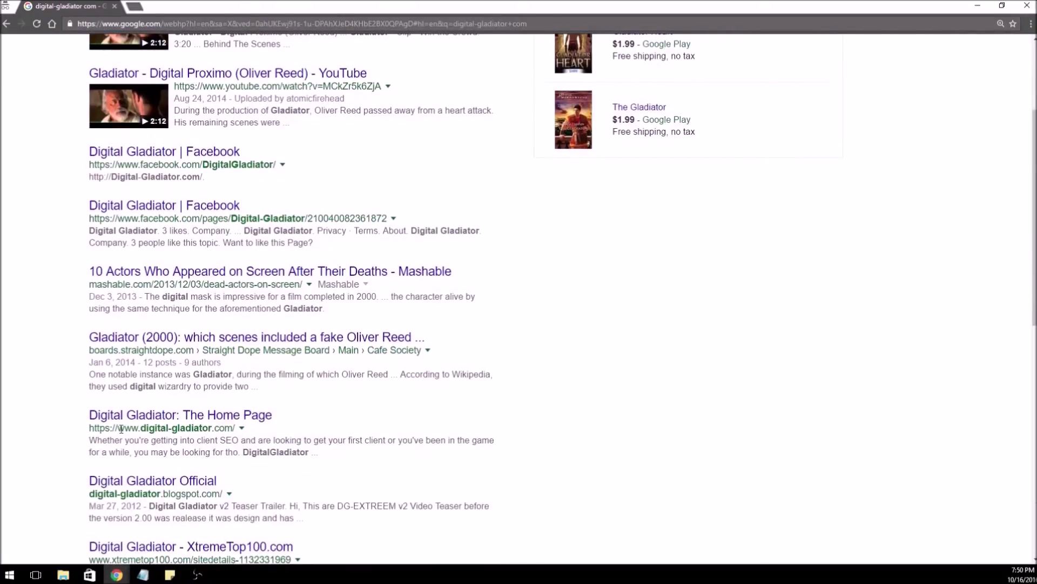
scroll(121, 428, "down", 5)
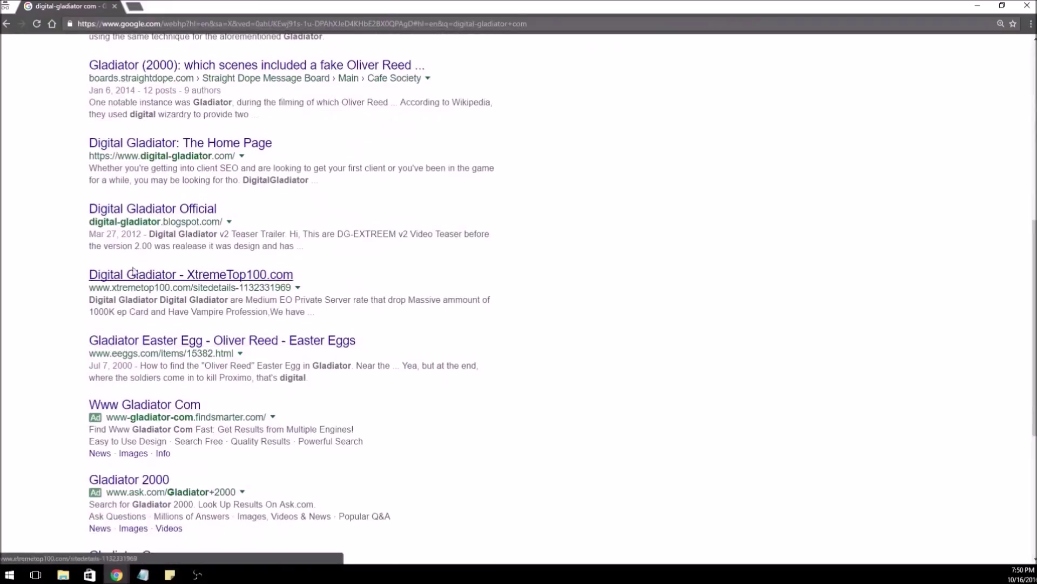
scroll(139, 164, "up", 2)
scroll(139, 165, "up", 5)
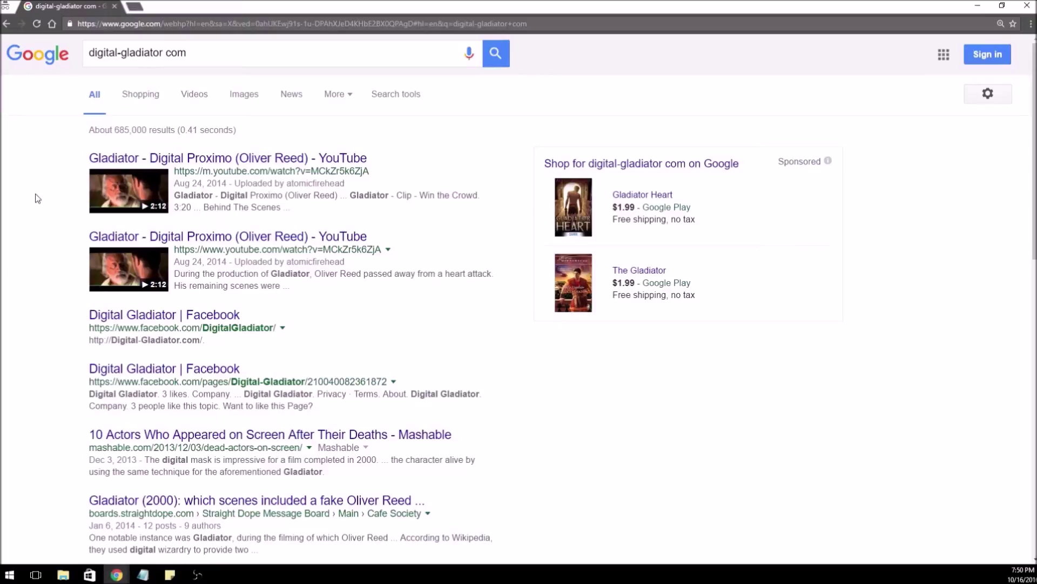
scroll(36, 192, "down", 7)
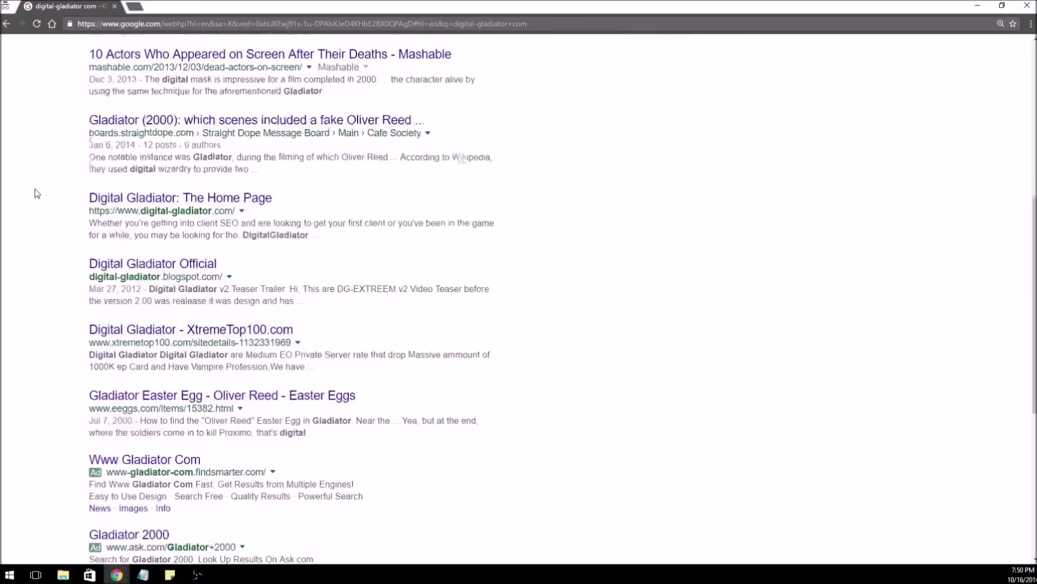
scroll(135, 214, "up", 7)
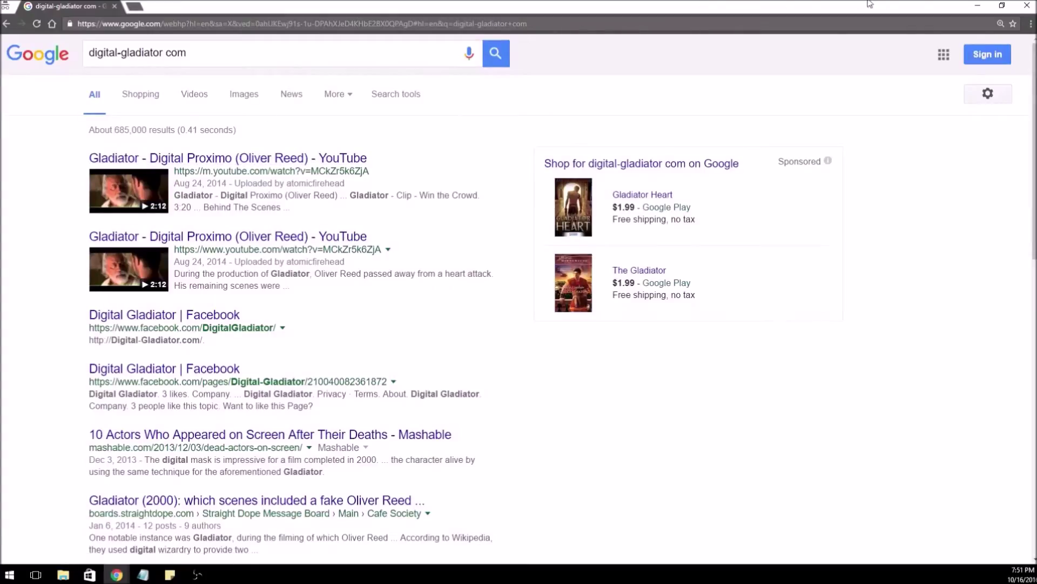
Step: Bring up the Wayback Machine address field on archive.org and return to the Digital Gladiator home page
left_click(977, 5)
left_click(173, 6)
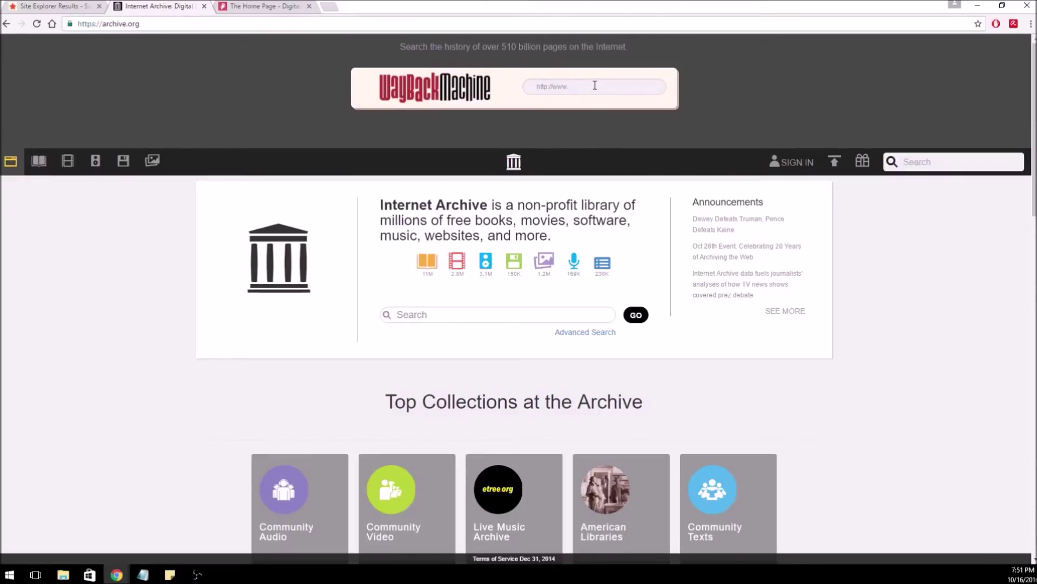
left_click(577, 86)
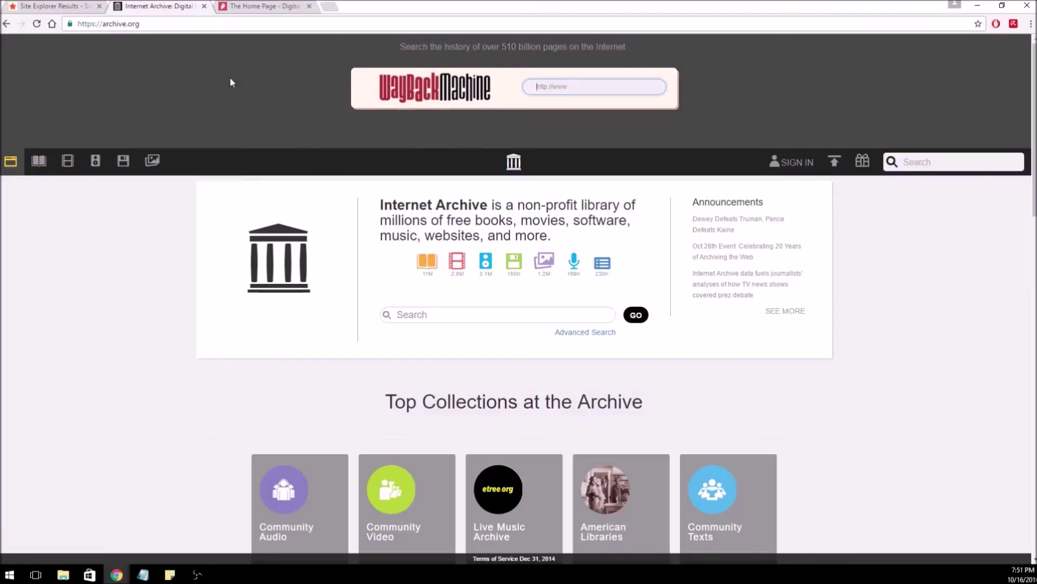
left_click(254, 7)
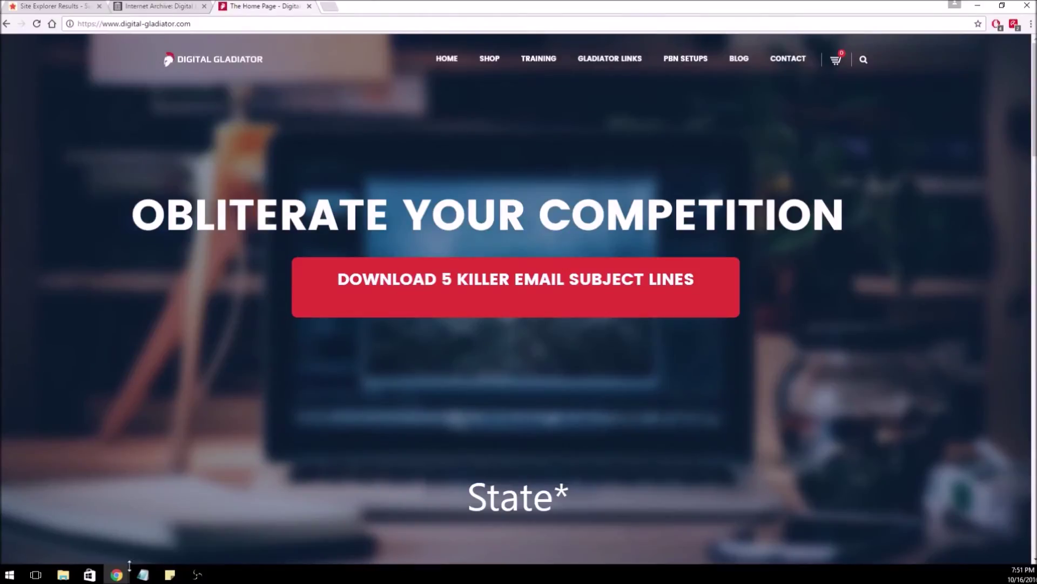
Step: Switch to the Google results window and search for "california roofer"
mouse_move(117, 574)
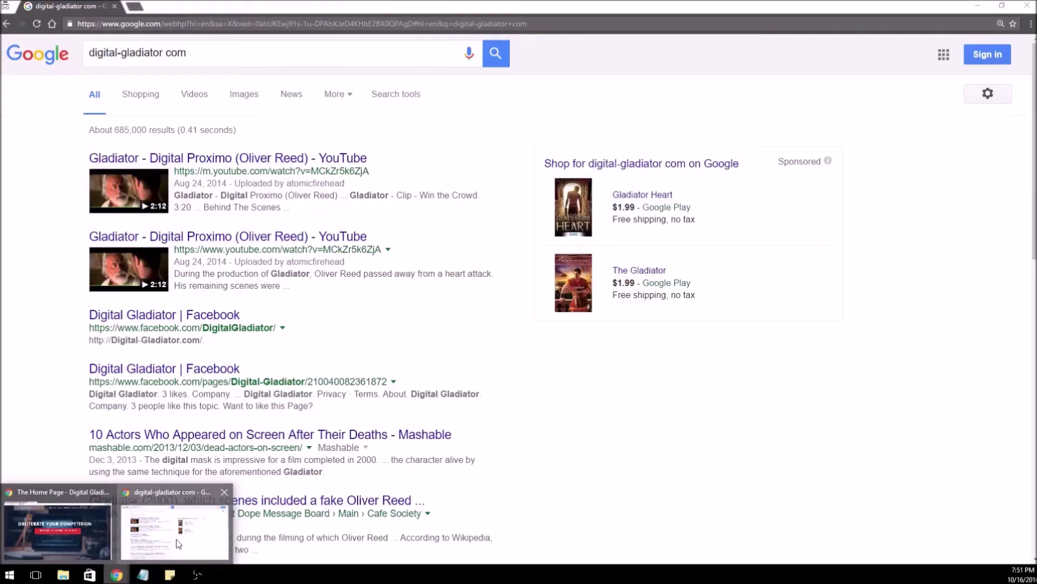
left_click(176, 539)
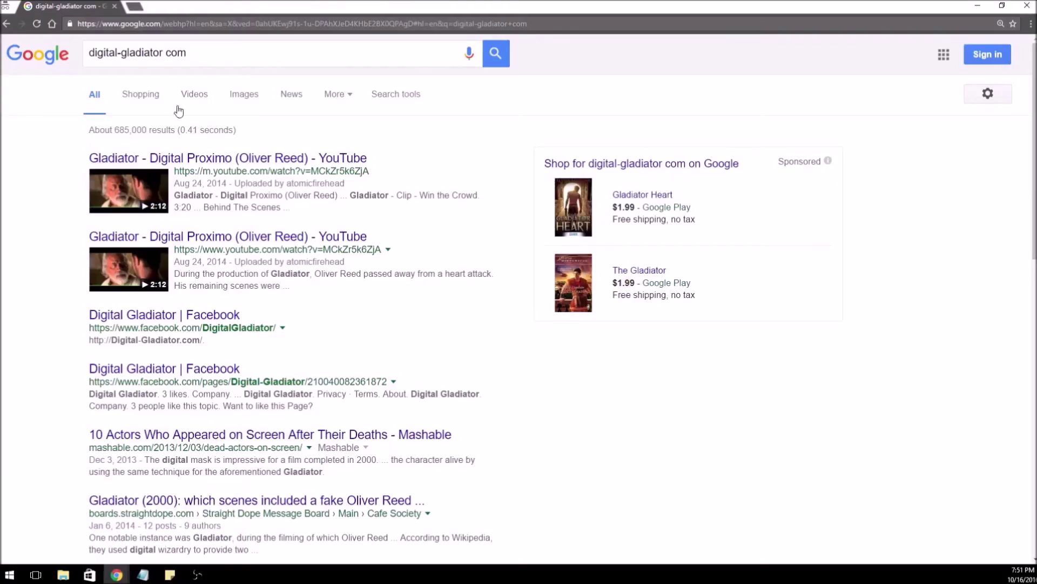
left_click(207, 56)
key("ctrl+a")
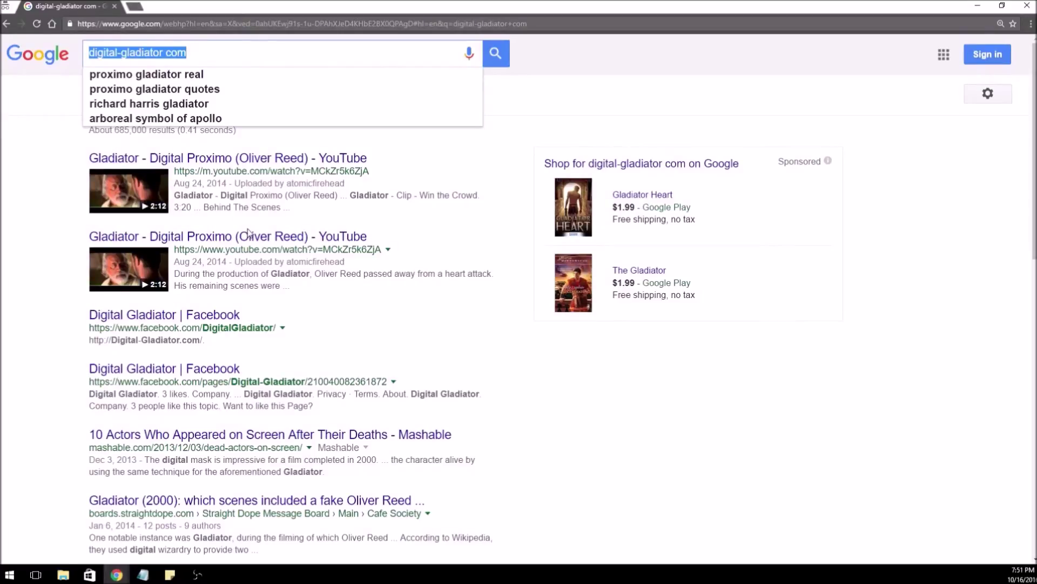
type("califron")
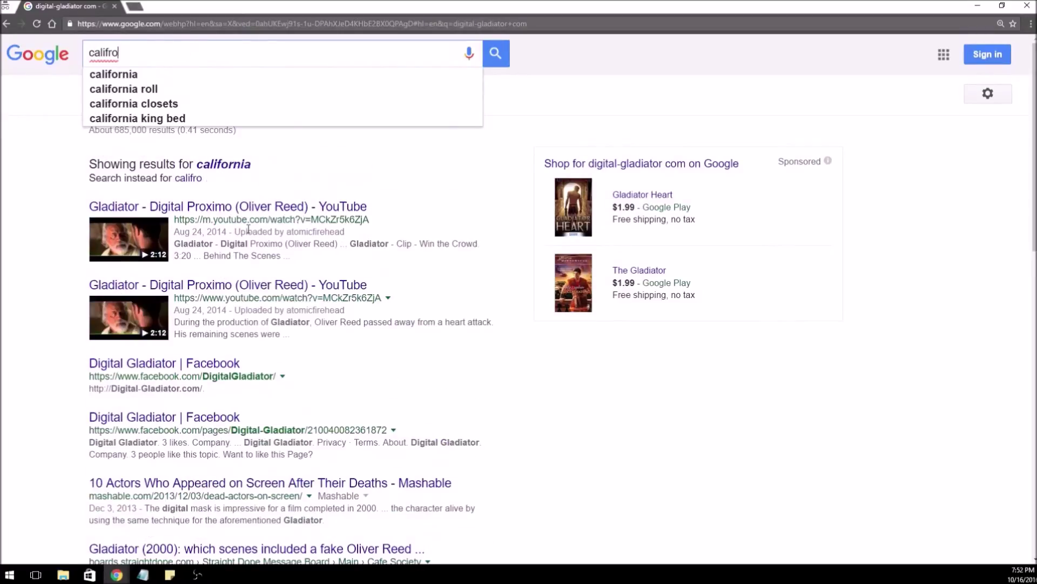
key("BackSpace")
key("BackSpace")
key("BackSpace")
key("BackSpace")
type("fornia roofer")
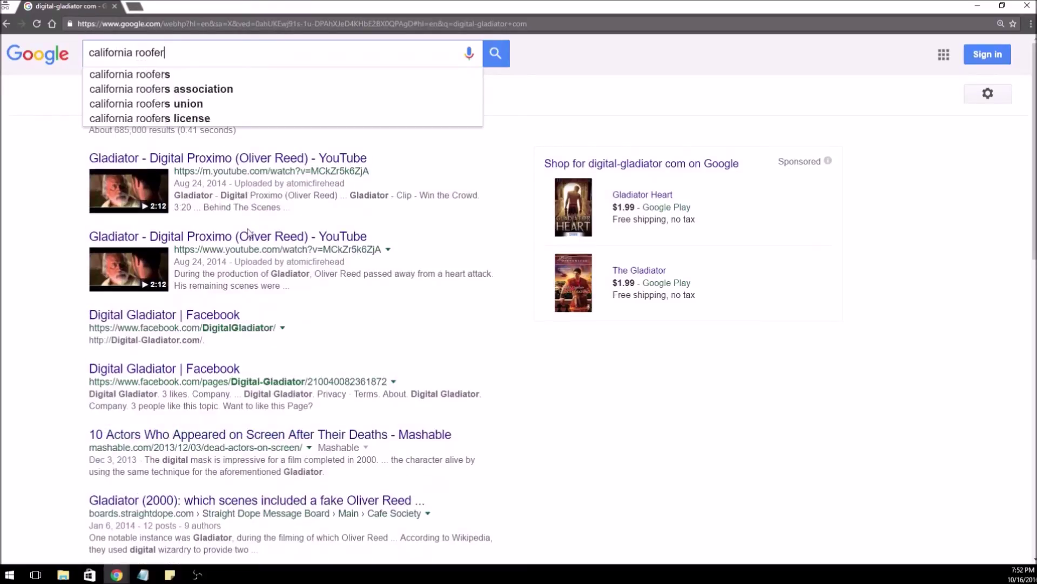
key("Return")
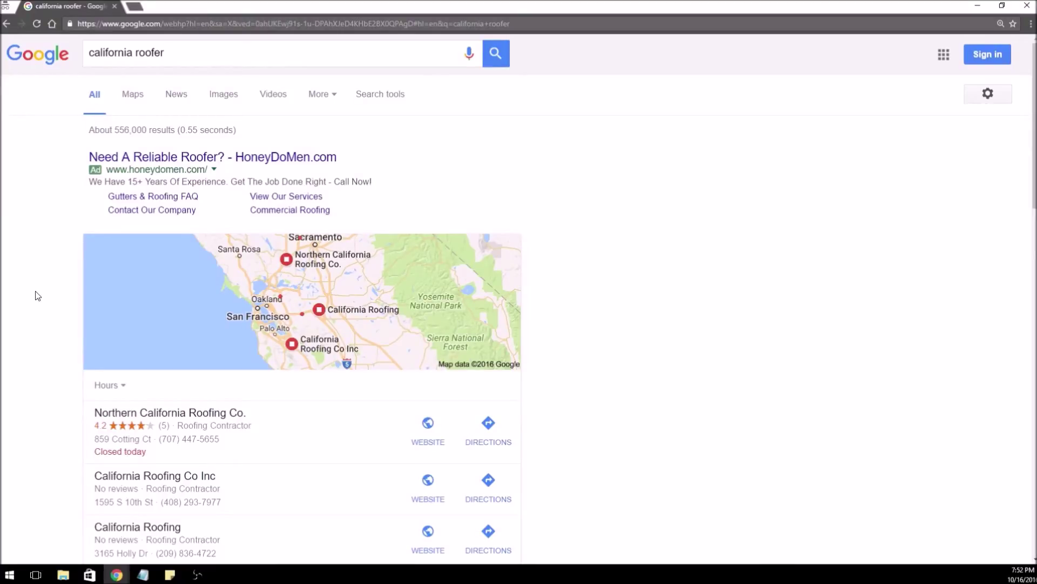
Step: Examine the first page of california roofer results, continue to page 2 and look through its listings for a roofing site
scroll(37, 295, "down", 18)
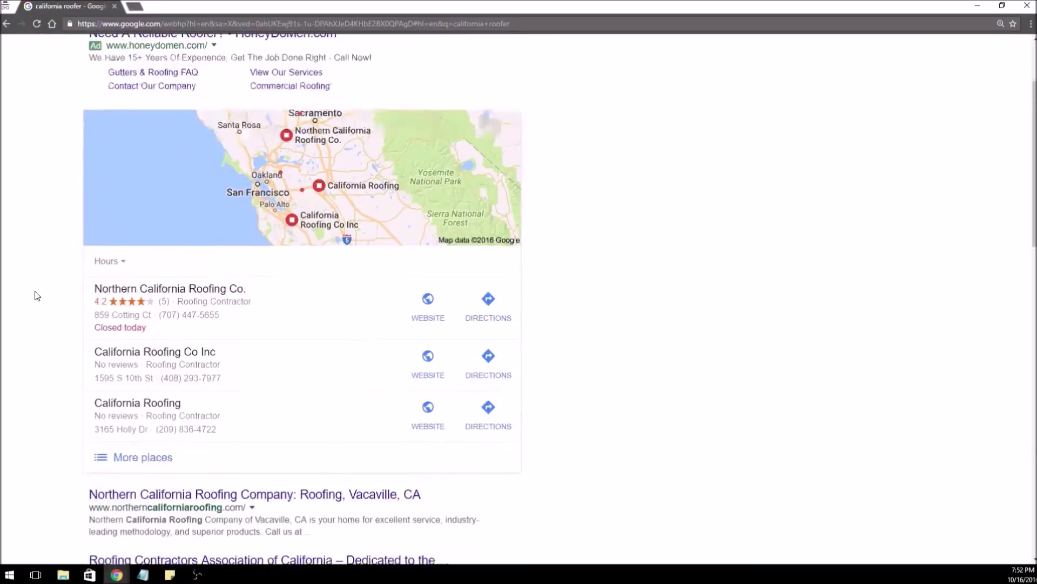
scroll(37, 295, "down", 2)
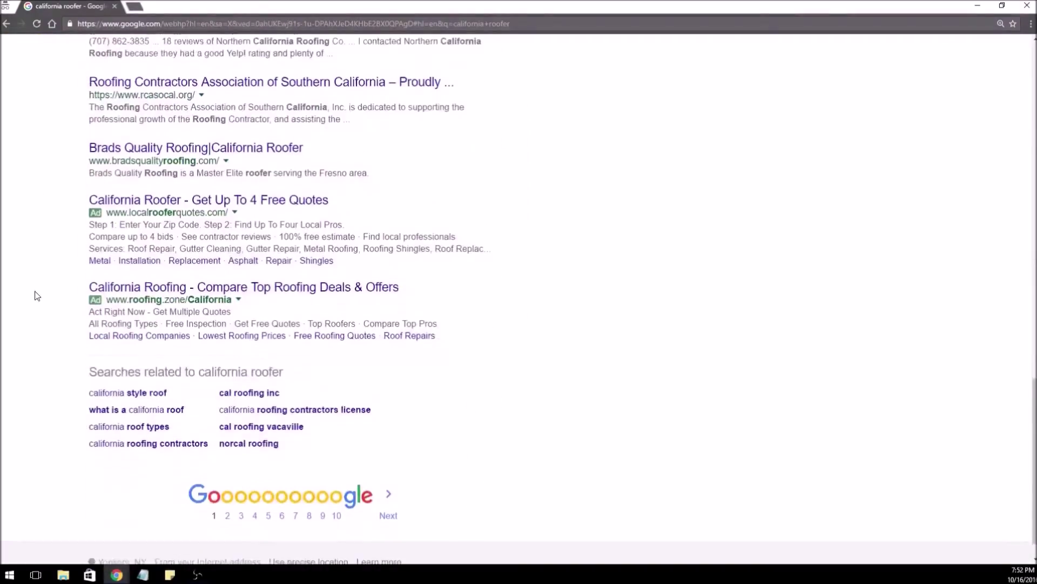
left_click(227, 483)
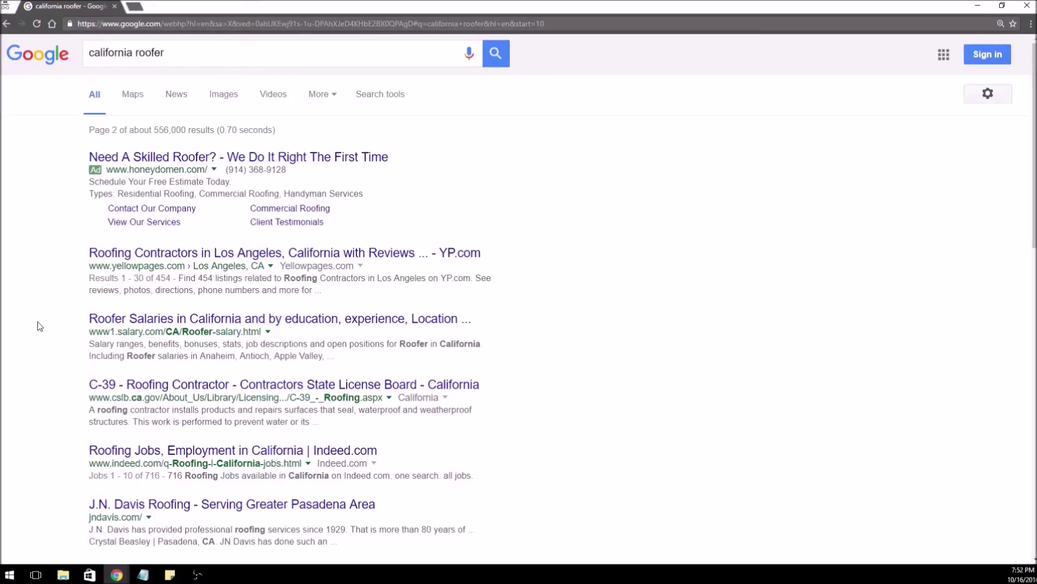
scroll(39, 325, "down", 1)
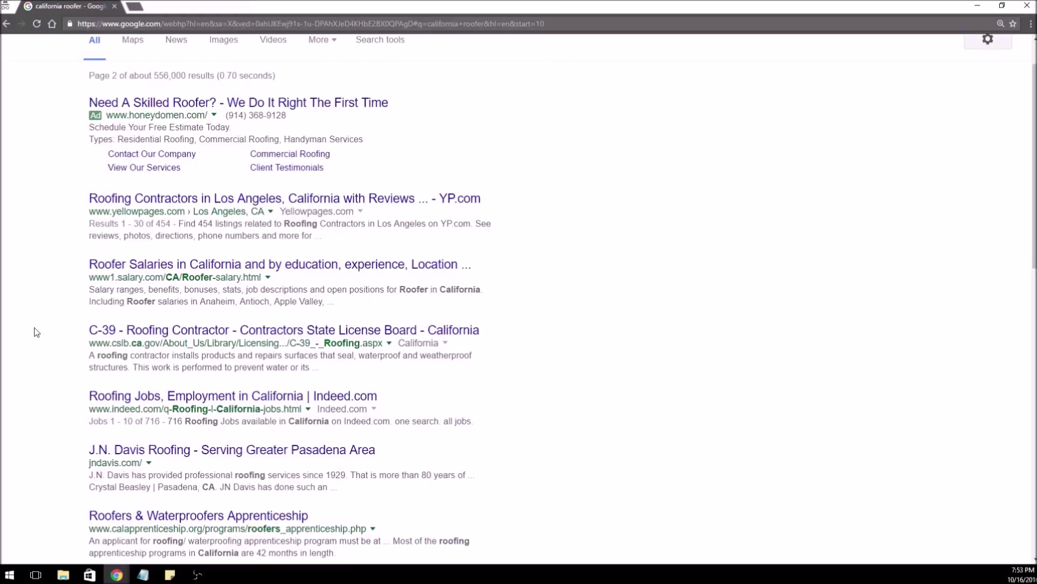
scroll(39, 325, "down", 3)
scroll(37, 324, "up", 4)
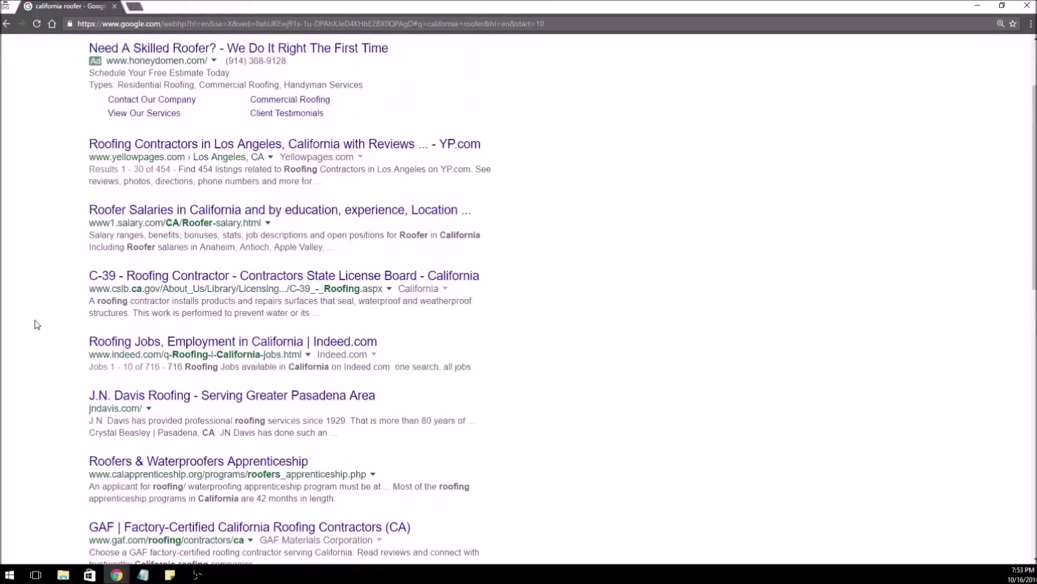
scroll(21, 370, "down", 15)
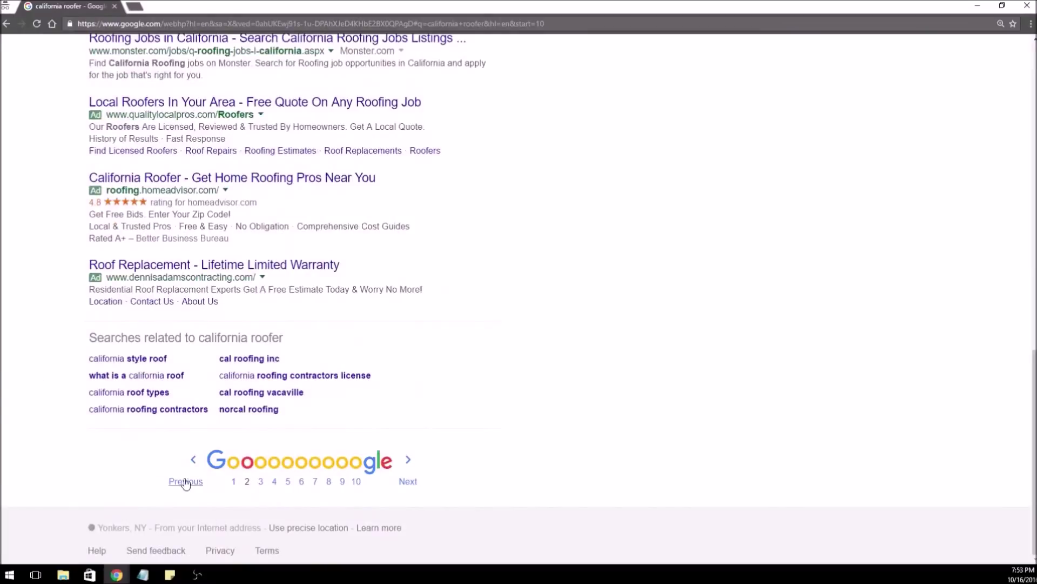
scroll(5, 332, "up", 6)
scroll(6, 333, "up", 2)
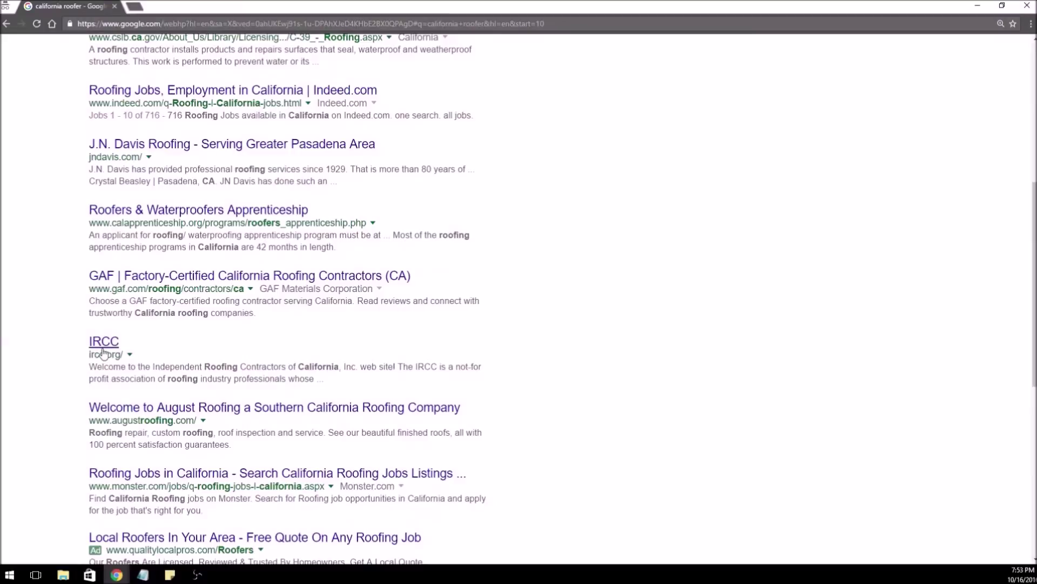
Step: Open the IRCC result and copy the site's web address
left_click(109, 331)
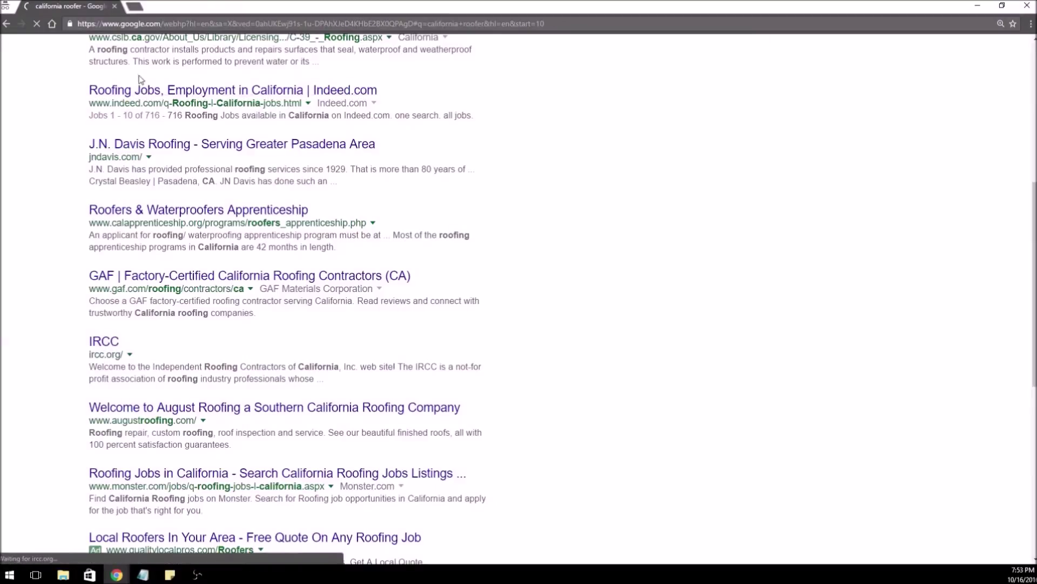
left_click(139, 23)
key("ctrl+c")
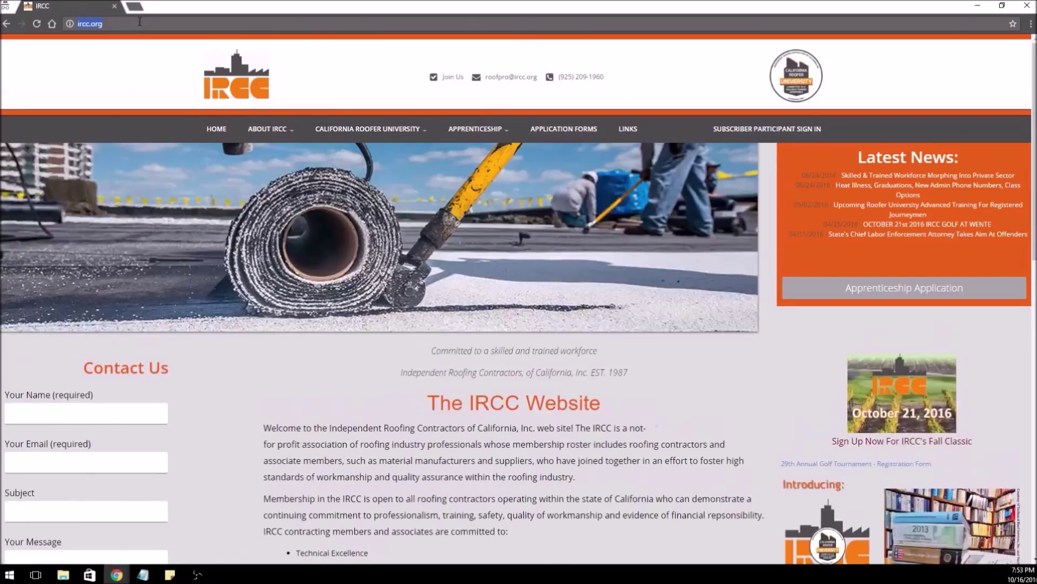
mouse_move(116, 573)
left_click(84, 537)
left_click(37, 5)
left_click(353, 120)
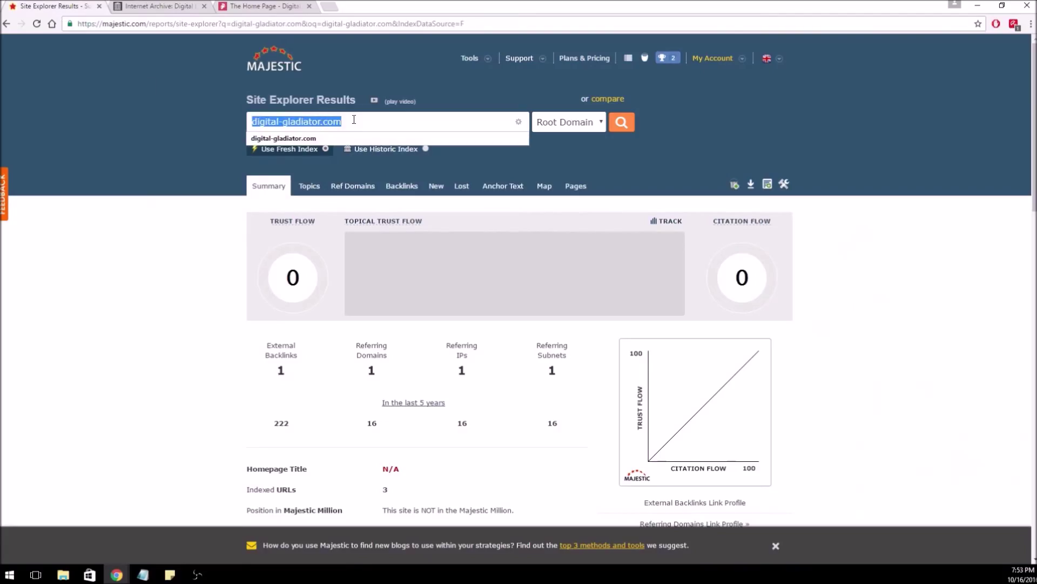
key("ctrl+v")
key("Return")
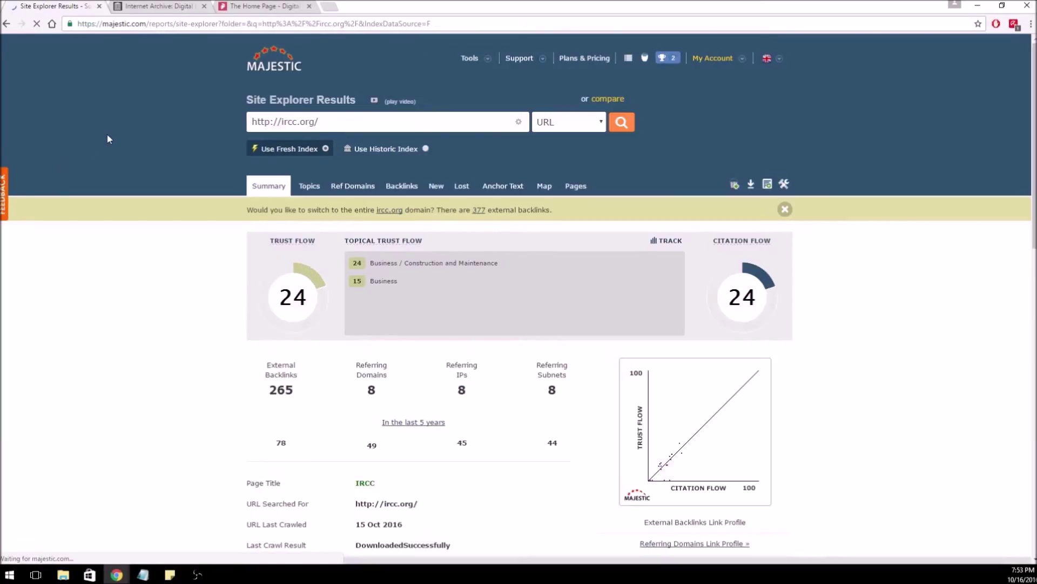
Step: Examine the ircc.org report's backlink history, backlink list and anchor text chart
scroll(106, 133, "down", 1)
scroll(107, 138, "down", 10)
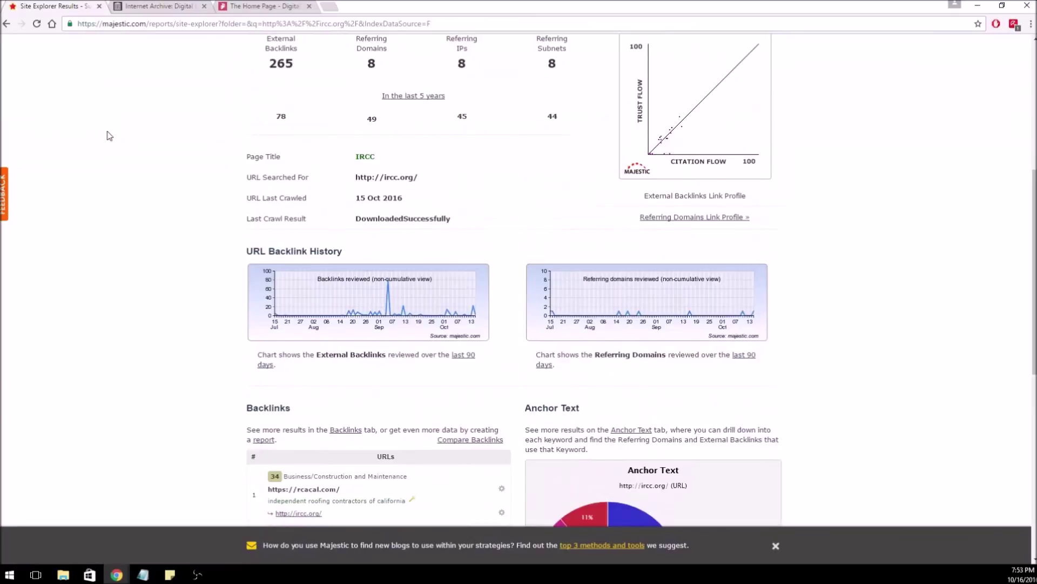
scroll(549, 133, "up", 2)
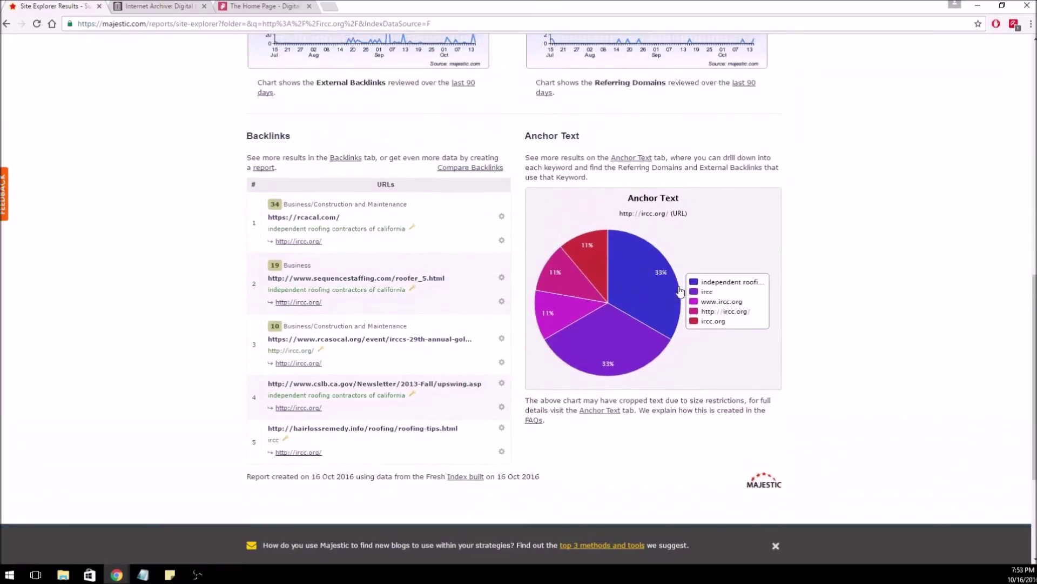
mouse_move(659, 312)
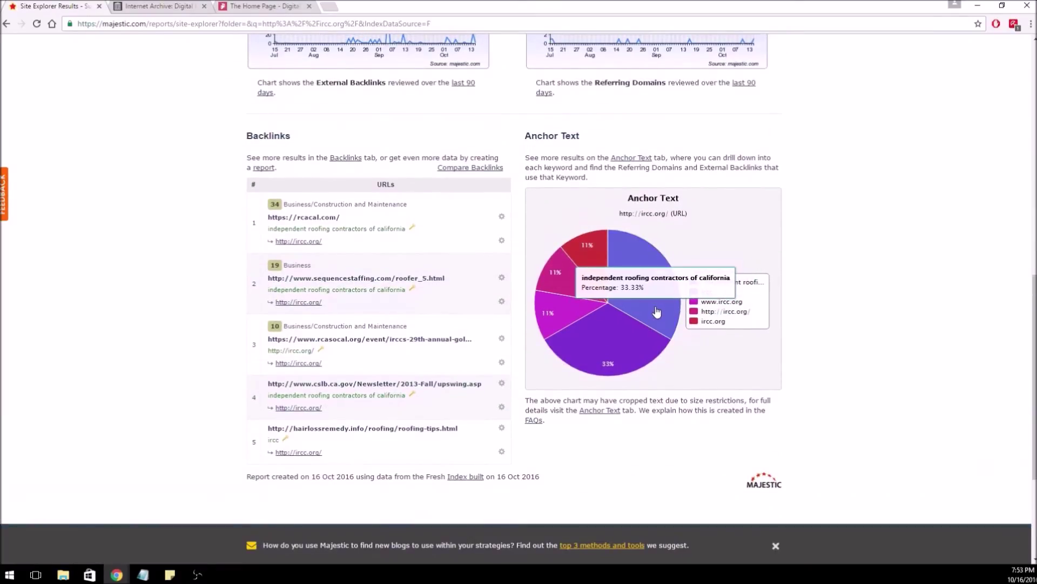
mouse_move(572, 341)
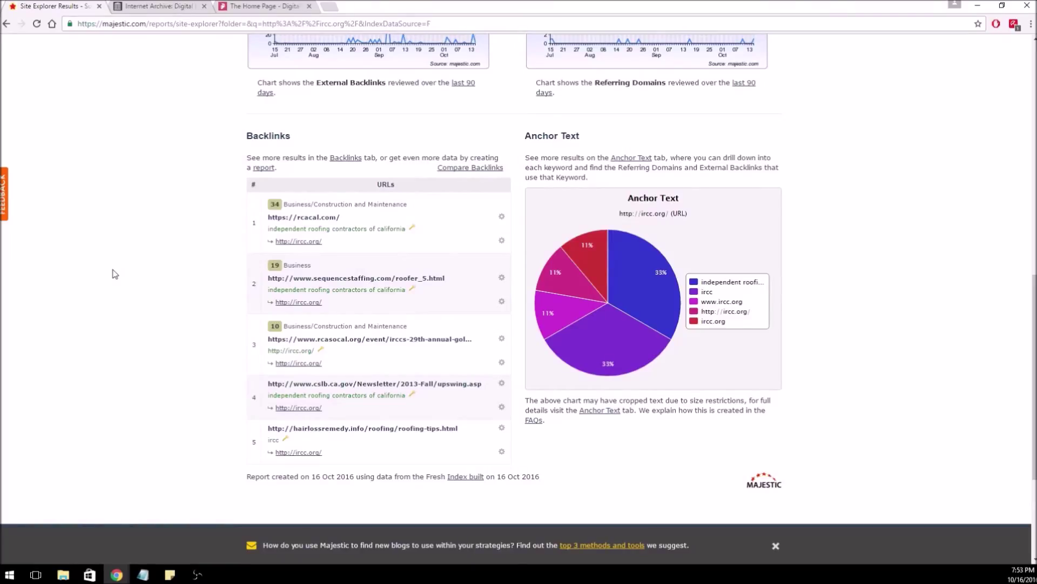
scroll(115, 274, "up", 10)
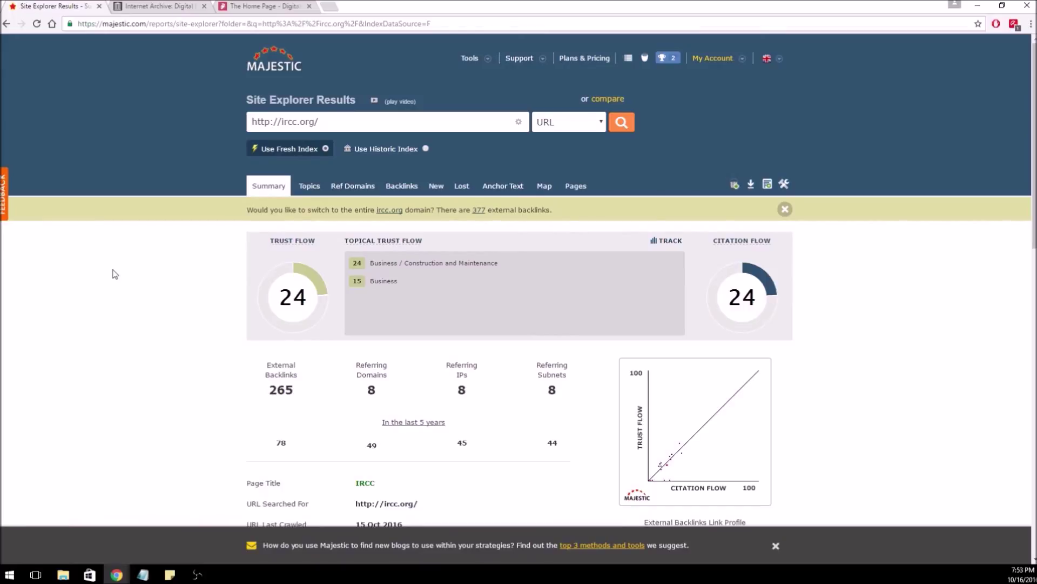
Step: Review the content writing and PBN products on Digital Gladiator's shop page and return to its home page
left_click(291, 6)
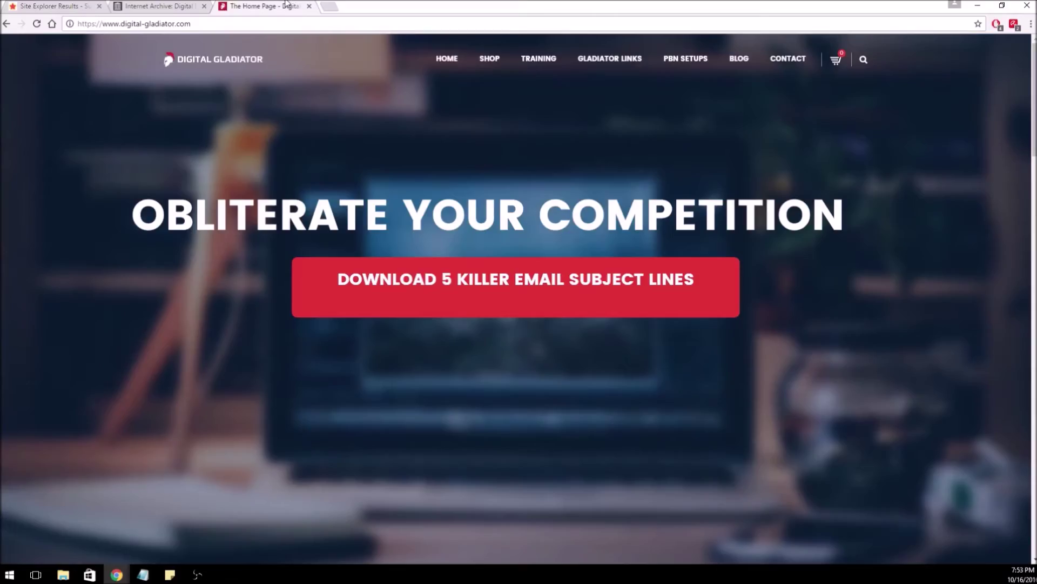
left_click(493, 64)
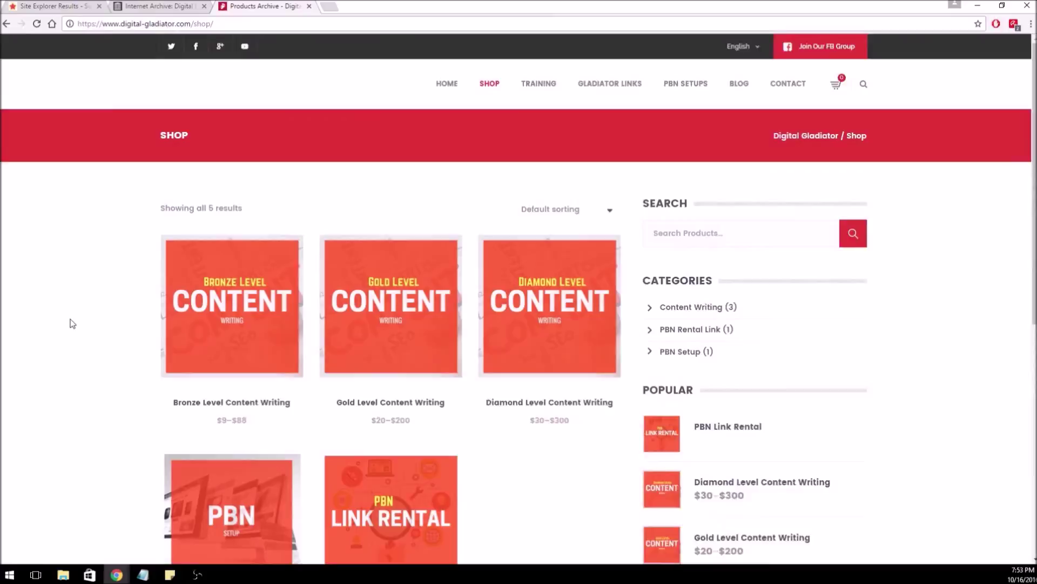
scroll(73, 324, "down", 3)
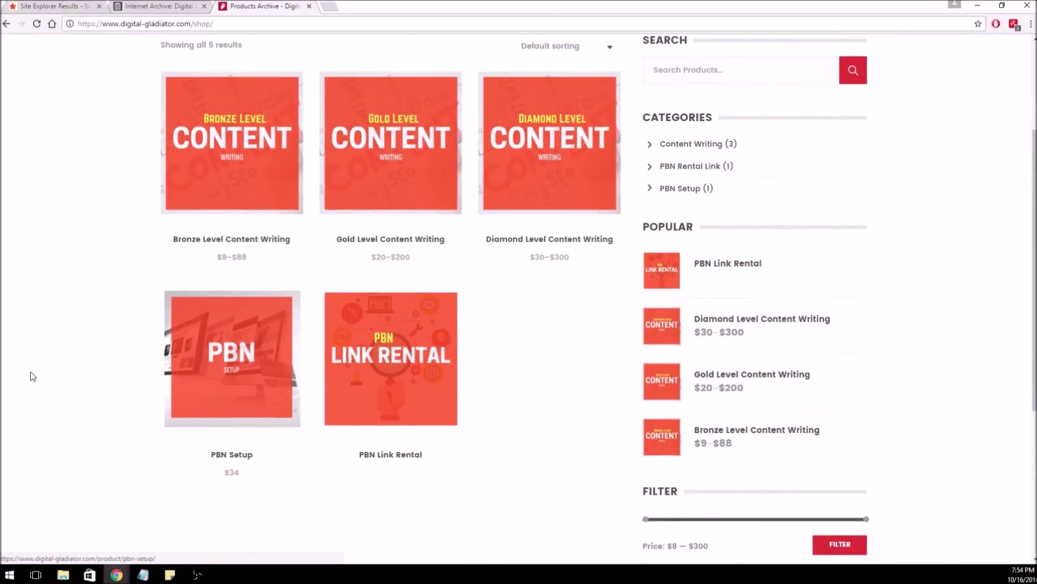
scroll(42, 366, "up", 3)
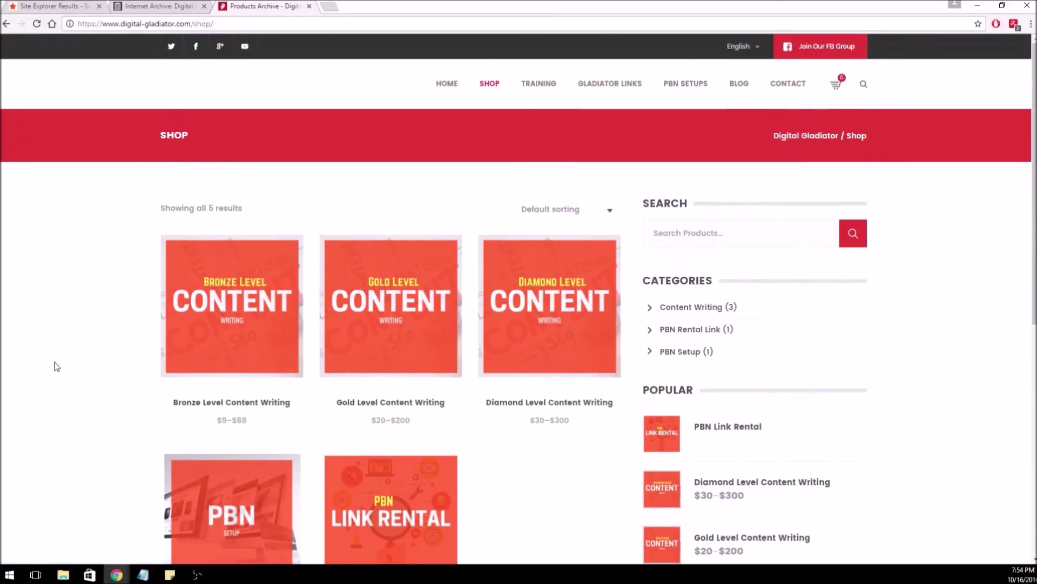
scroll(71, 346, "down", 3)
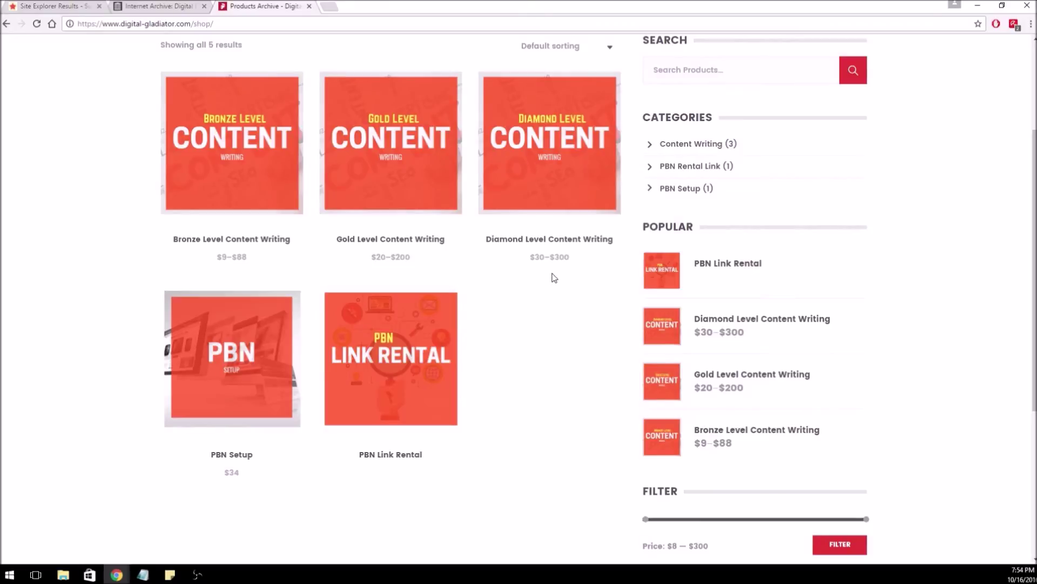
mouse_move(234, 490)
scroll(123, 412, "up", 3)
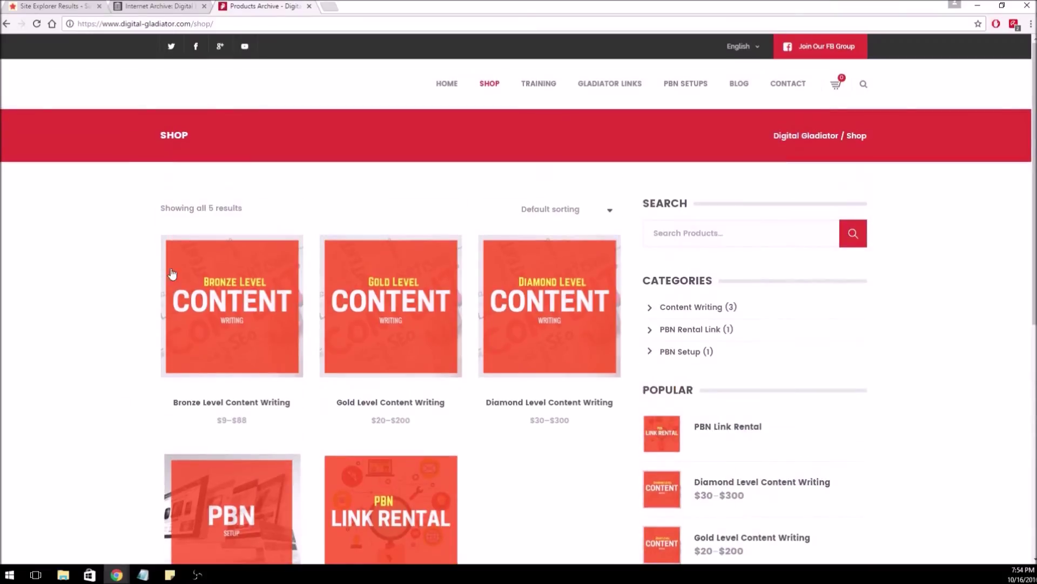
left_click(446, 84)
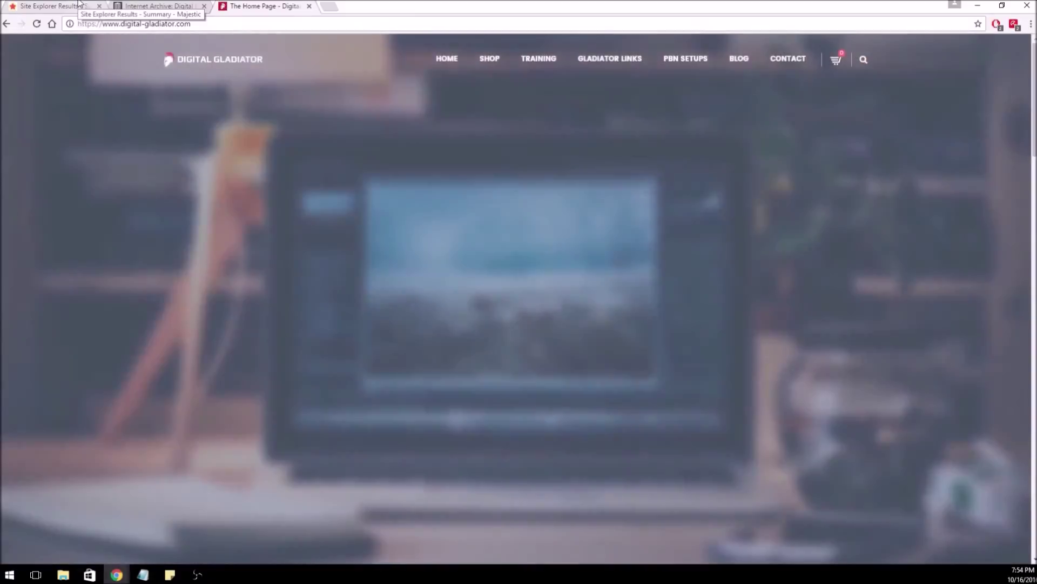
Step: Compare the Digital Gladiator home page with the Majestic report for ircc.org, reviewing the report's metrics, backlinks and anchor text
left_click(79, 4)
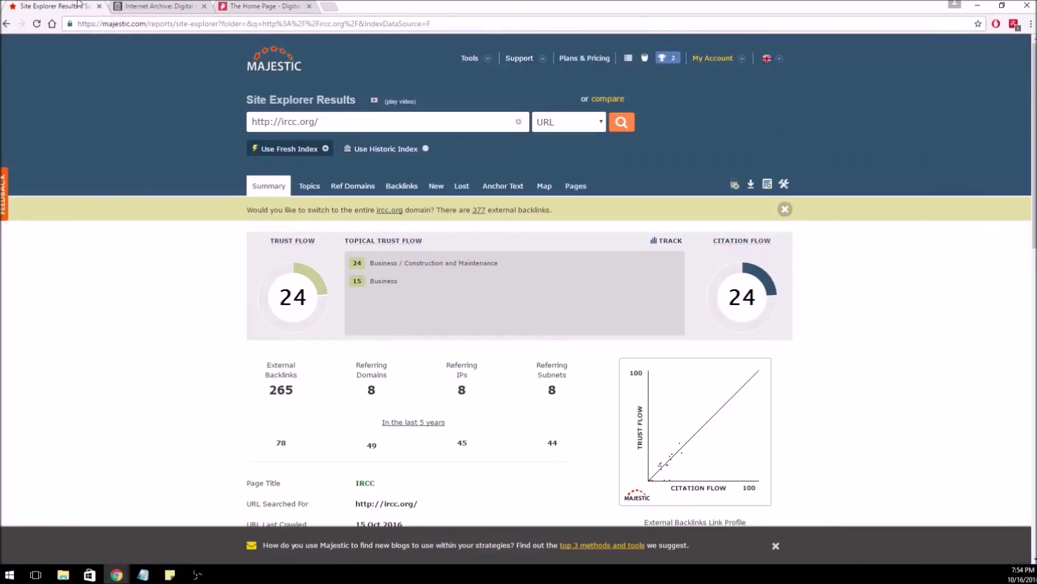
left_click(278, 5)
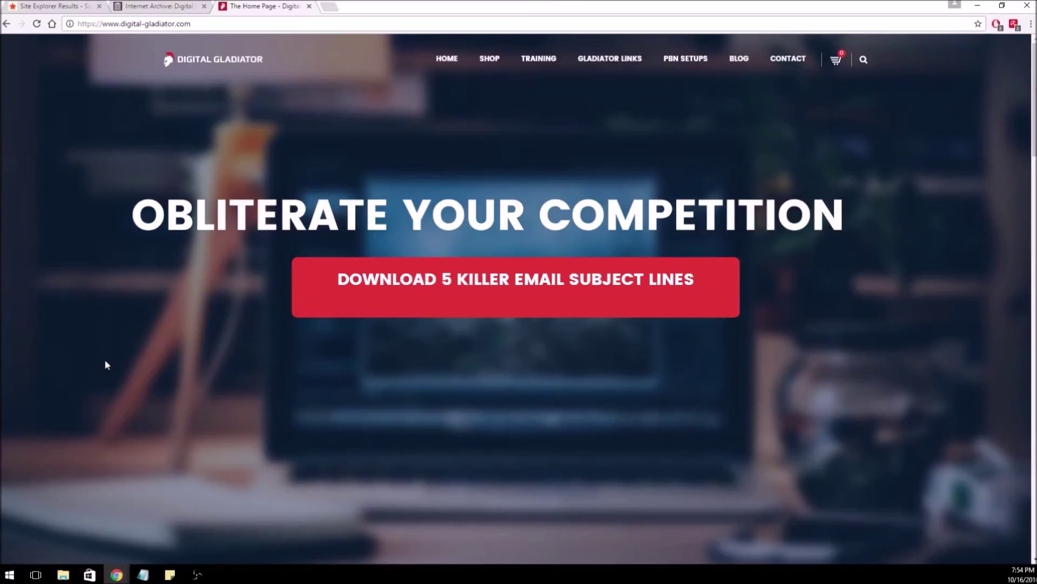
left_click(89, 6)
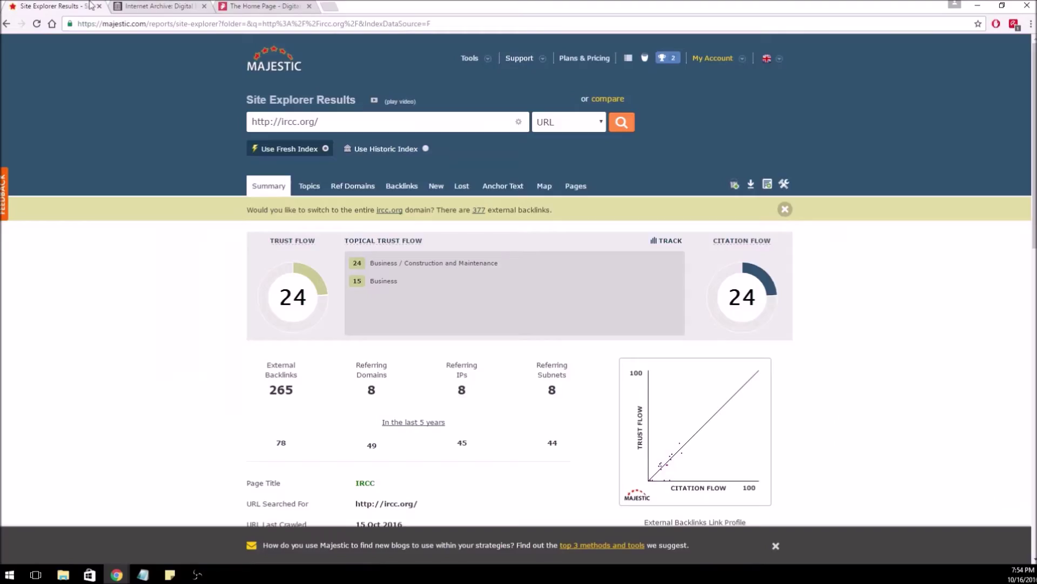
scroll(170, 294, "down", 6)
scroll(162, 289, "down", 8)
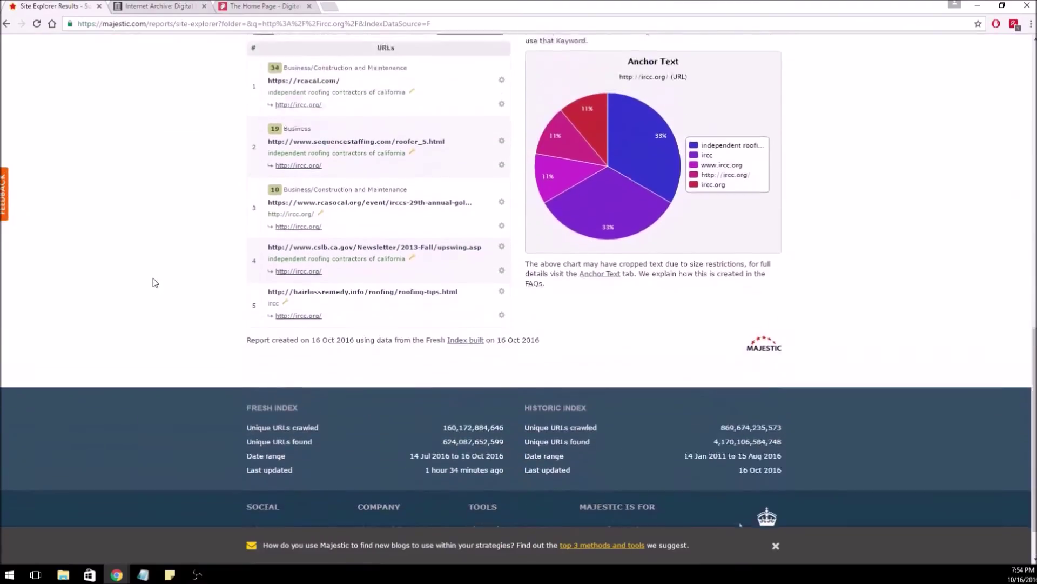
scroll(154, 282, "up", 10)
scroll(154, 282, "down", 3)
scroll(154, 283, "up", 8)
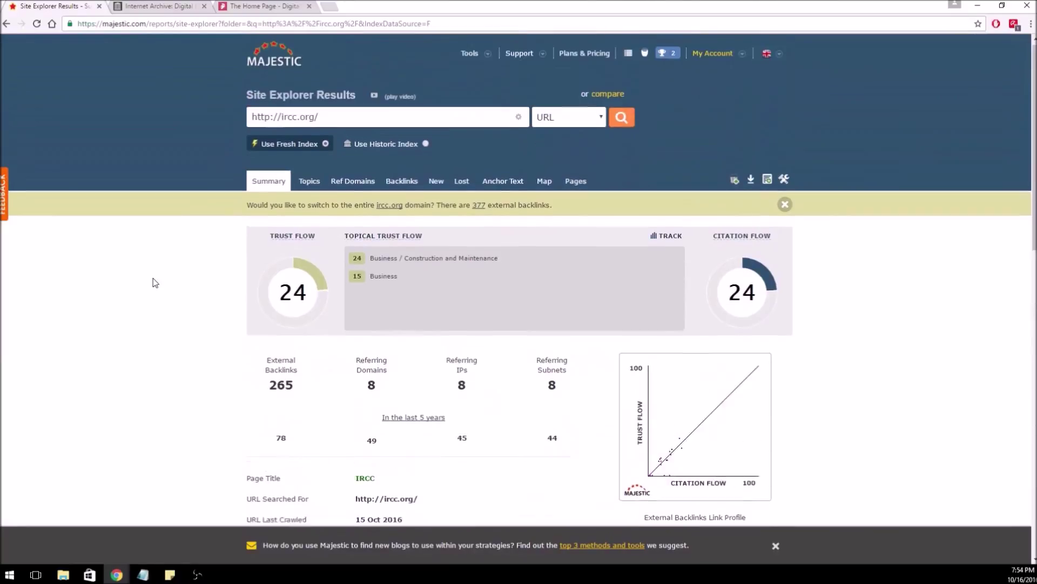
Step: Return to the Majestic report for digital-gladiator.com and examine its backlink breakdown and anchor text charts
left_click(6, 23)
scroll(135, 308, "down", 8)
scroll(173, 357, "down", 4)
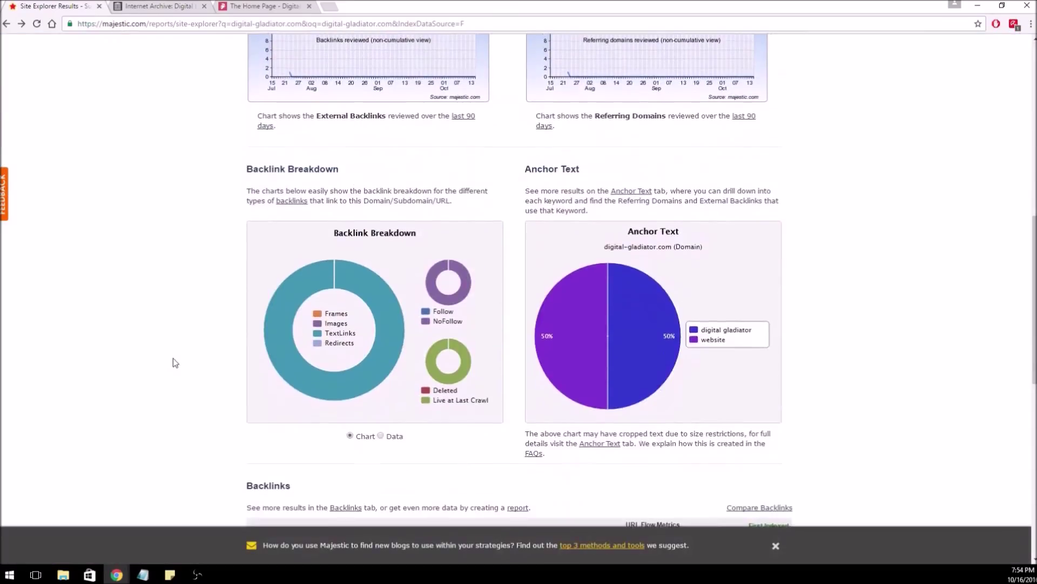
Step: Inspect the anchor text shares and backlink list in the digital-gladiator.com report, and return to its summary metrics
mouse_move(654, 259)
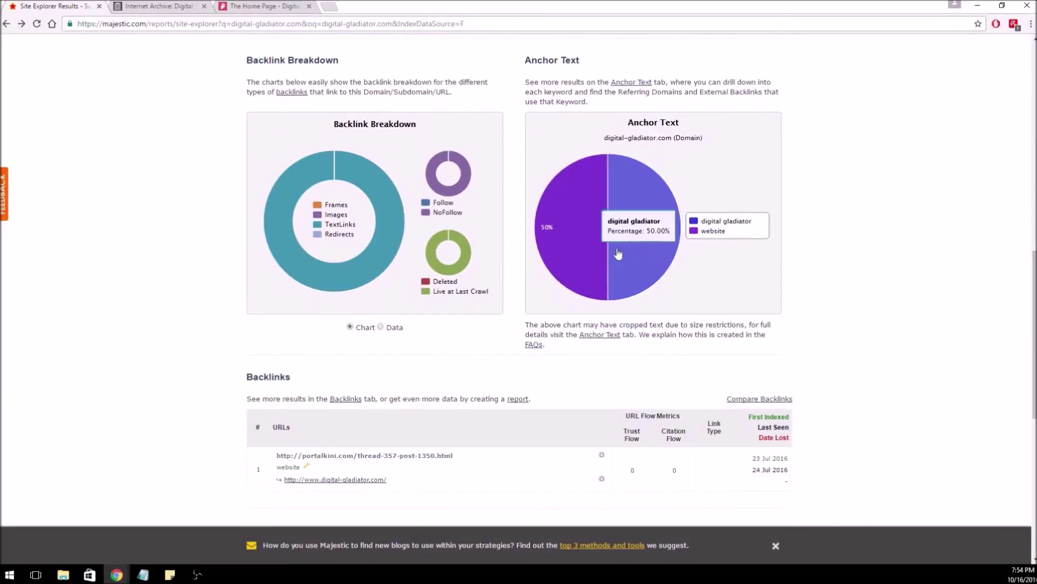
mouse_move(574, 249)
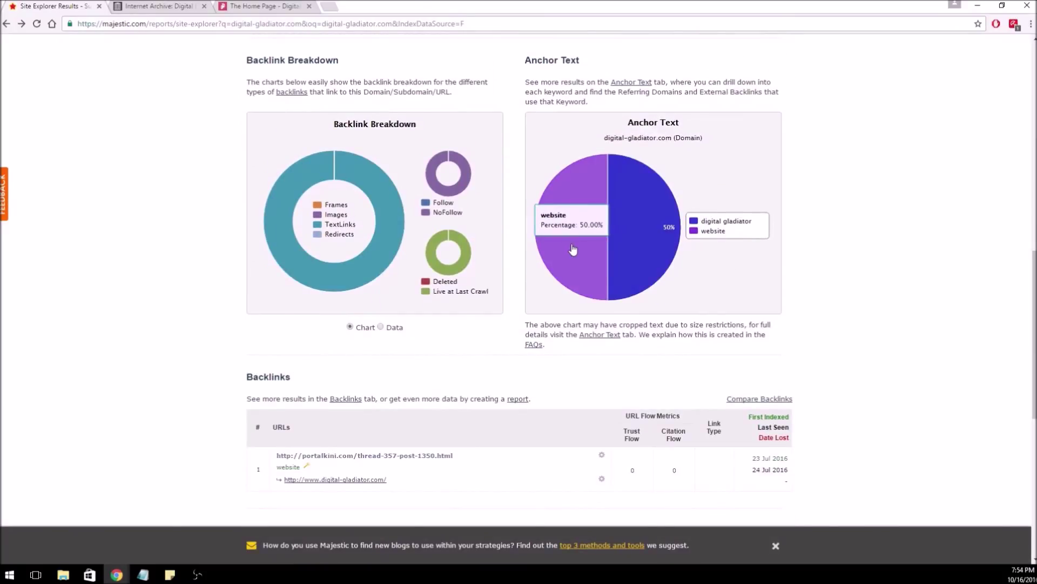
mouse_move(616, 255)
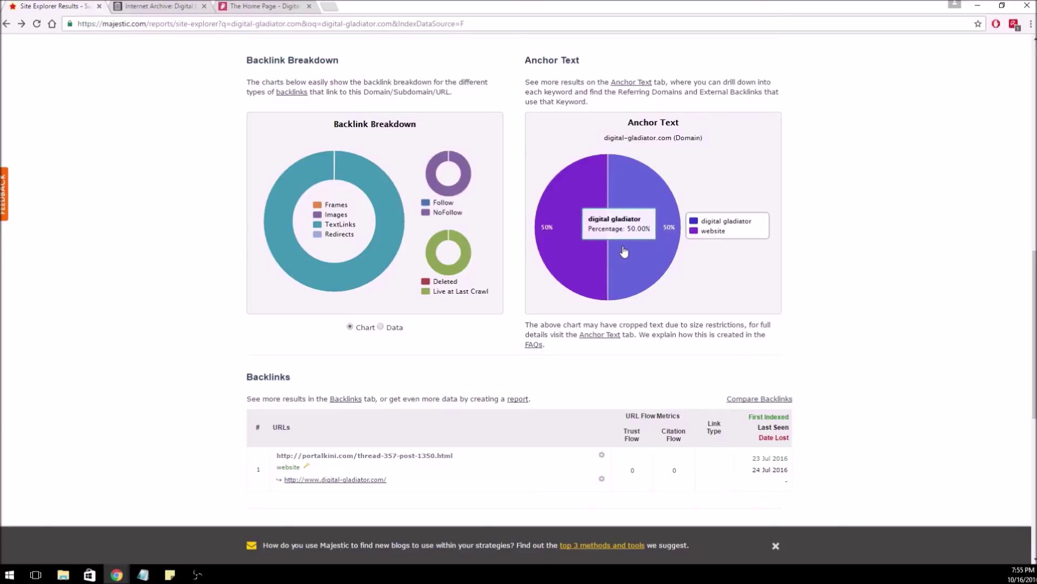
scroll(402, 327, "down", 3)
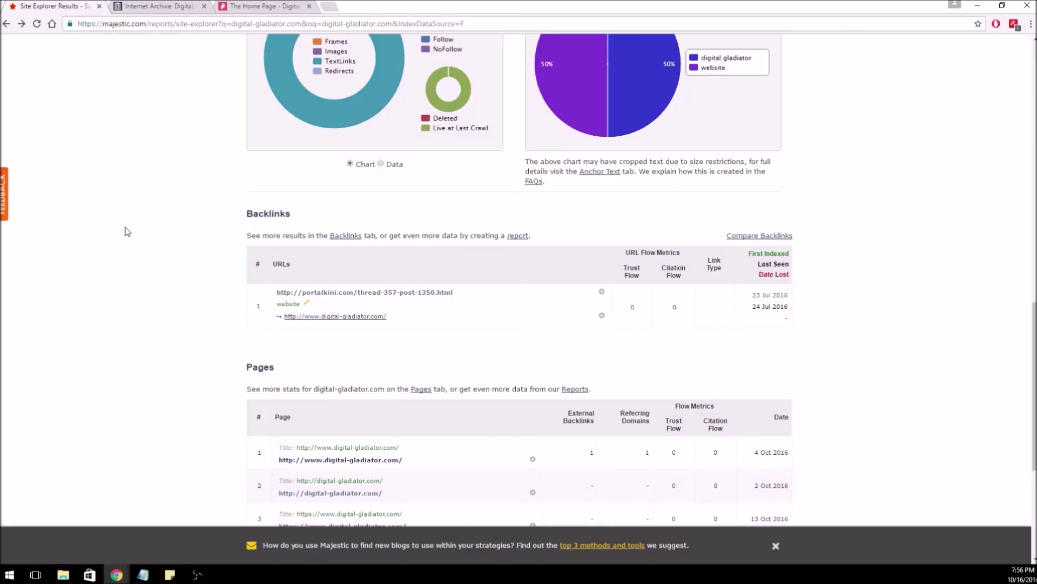
scroll(127, 232, "up", 10)
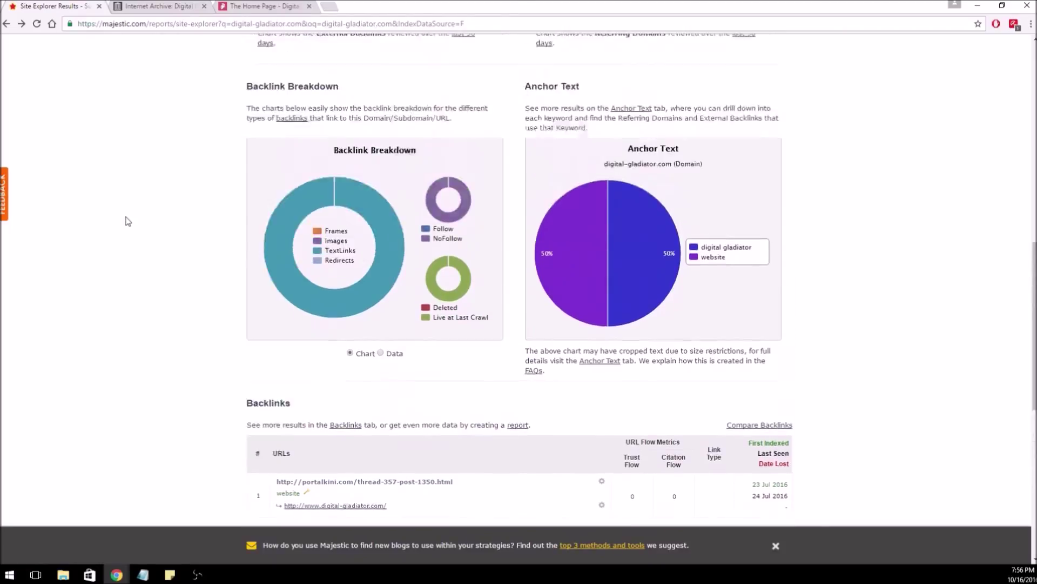
scroll(128, 222, "up", 5)
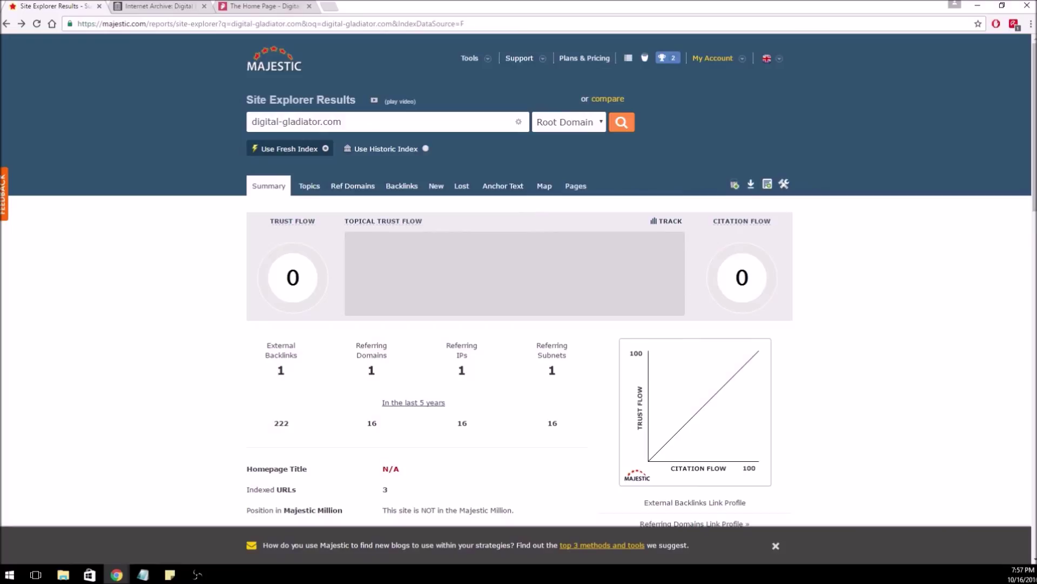
key("alt+Tab")
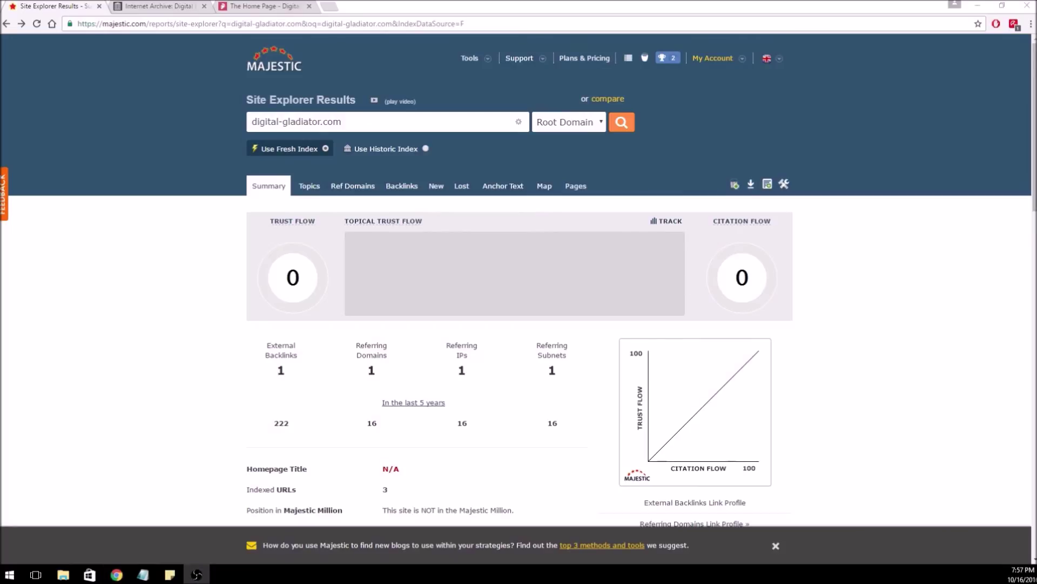